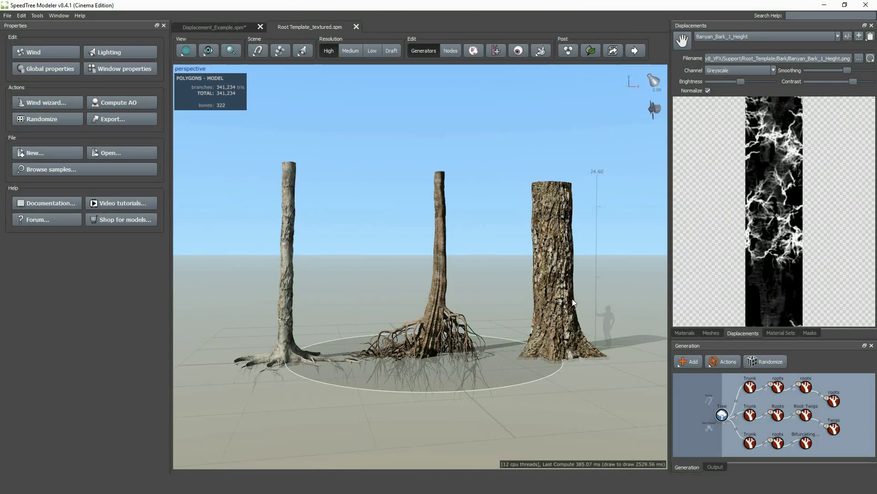
Step: Examine the three textured root template trunks up close and from above to compare their displaced bark and roots
drag(348, 257, 329, 278)
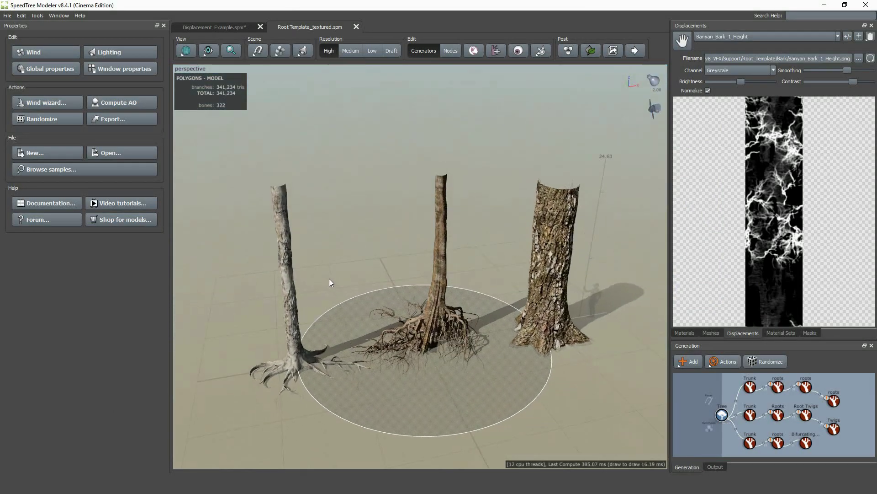
scroll(329, 278, up, 3)
middle_drag(336, 277, 379, 284)
scroll(378, 284, up, 2)
drag(378, 284, 399, 300)
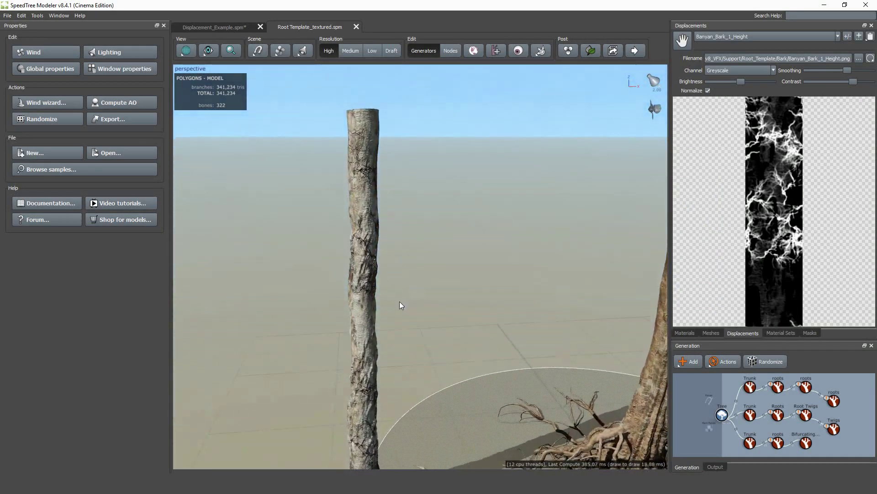
scroll(399, 302, down, 3)
middle_drag(417, 297, 369, 300)
drag(369, 301, 470, 314)
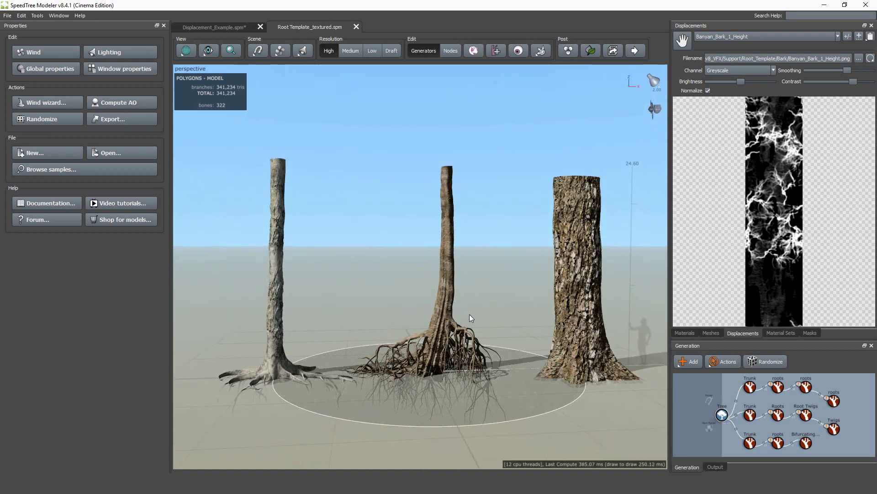
Step: Switch to the Displacement_Example.spm model, select its Trunk Displacement generator, and review the available displacement sources
click(242, 28)
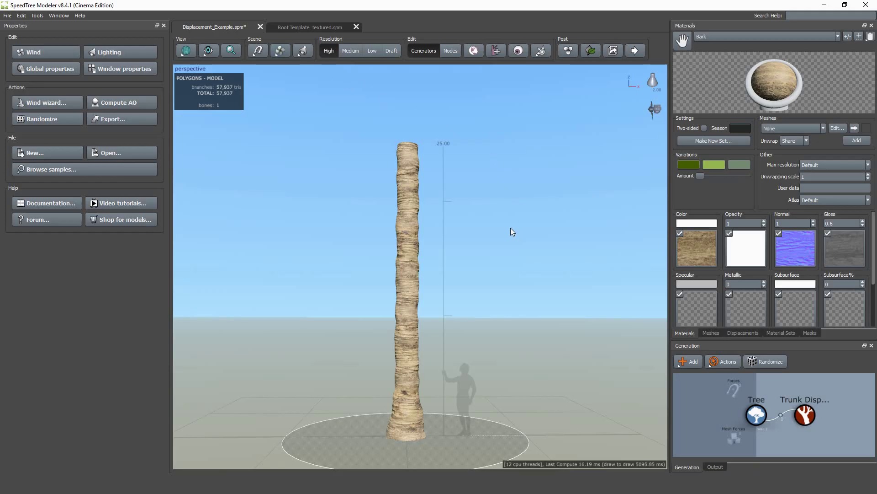
mouse_move(511, 227)
mouse_down()
mouse_move(511, 236)
mouse_move(506, 229)
mouse_up()
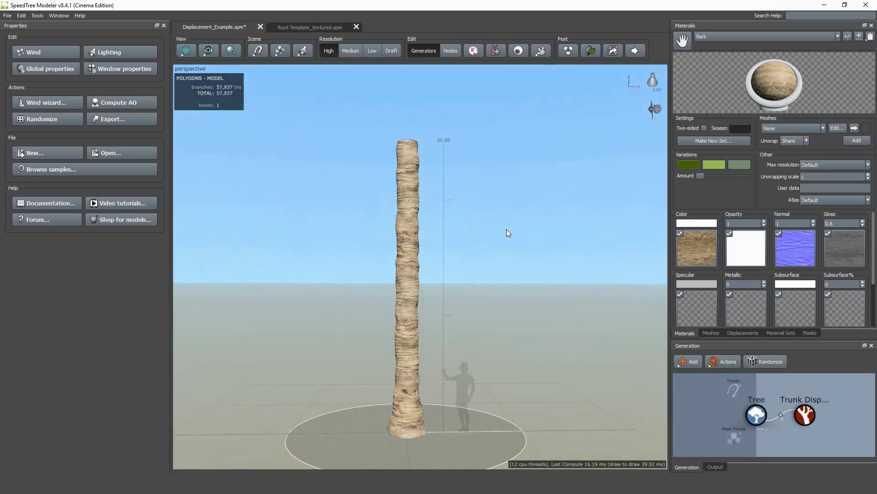
click(805, 415)
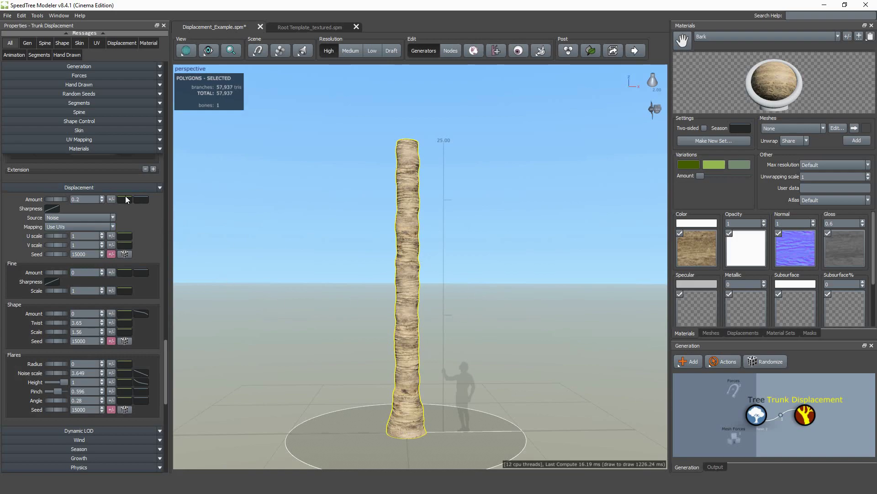
click(110, 219)
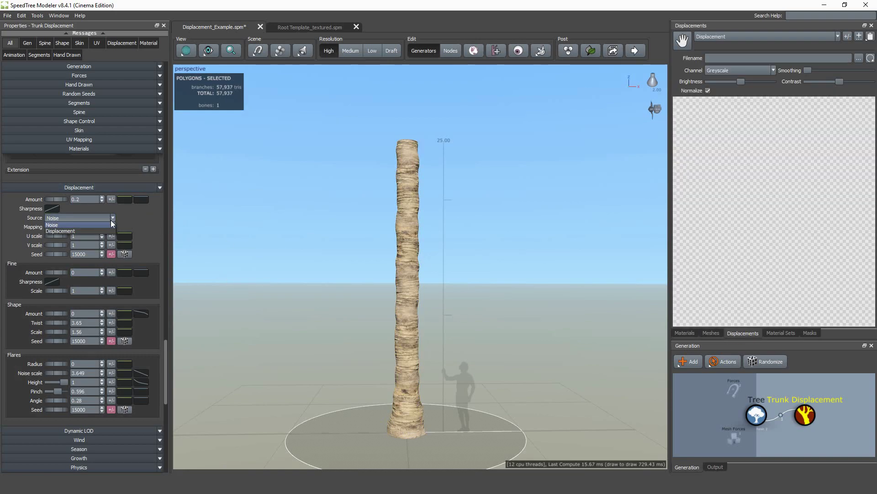
click(137, 219)
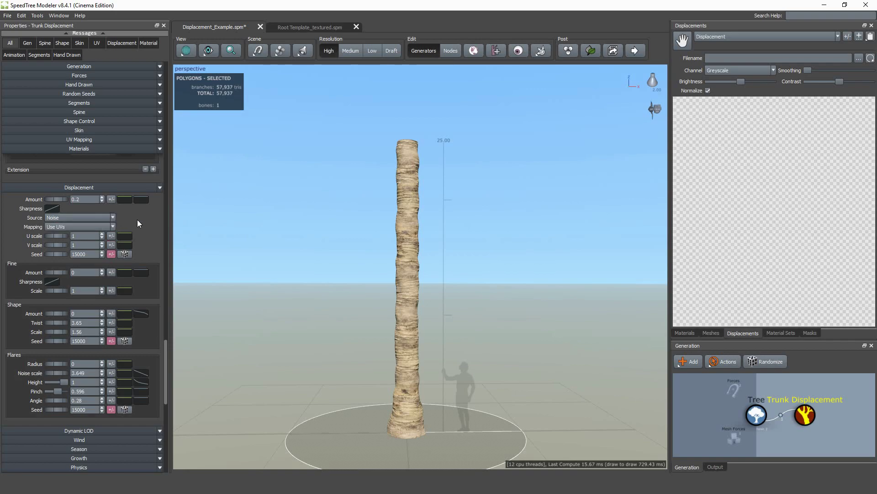
click(112, 218)
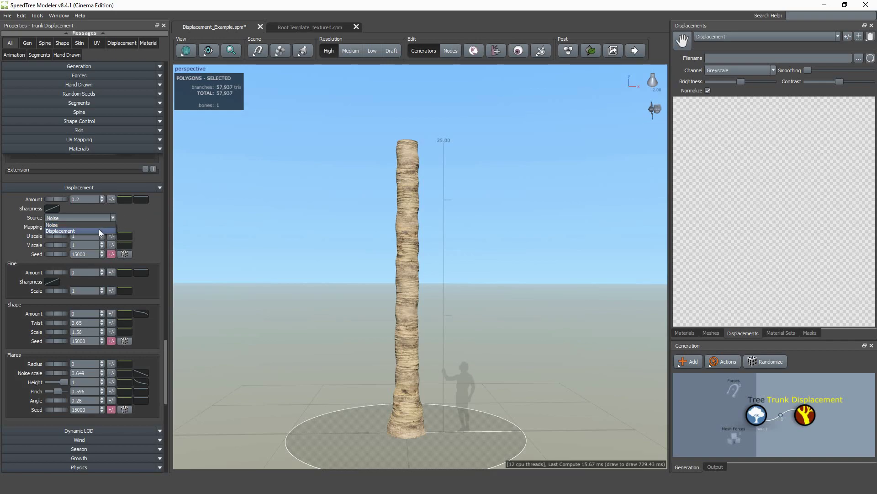
click(129, 222)
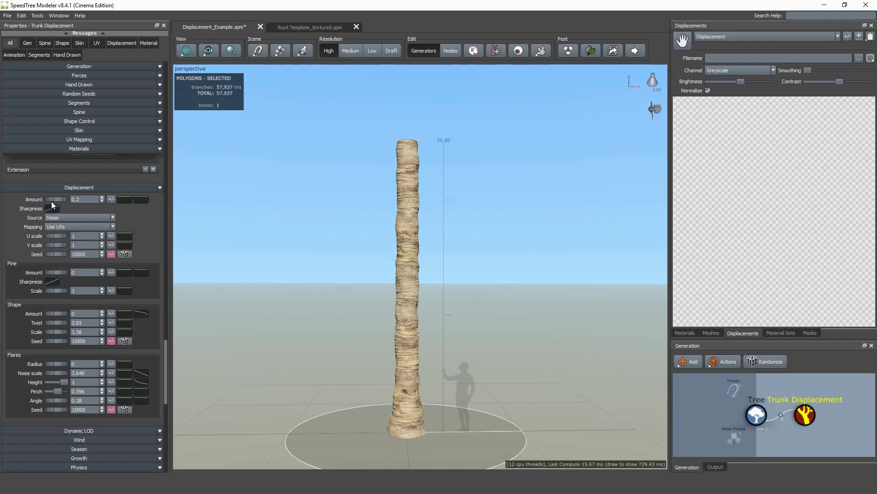
Step: Raise the trunk's displacement amount to 1.69 to exaggerate the noise and inspect the surface closely
mouse_move(51, 198)
mouse_down()
mouse_move(94, 202)
mouse_move(51, 200)
mouse_up()
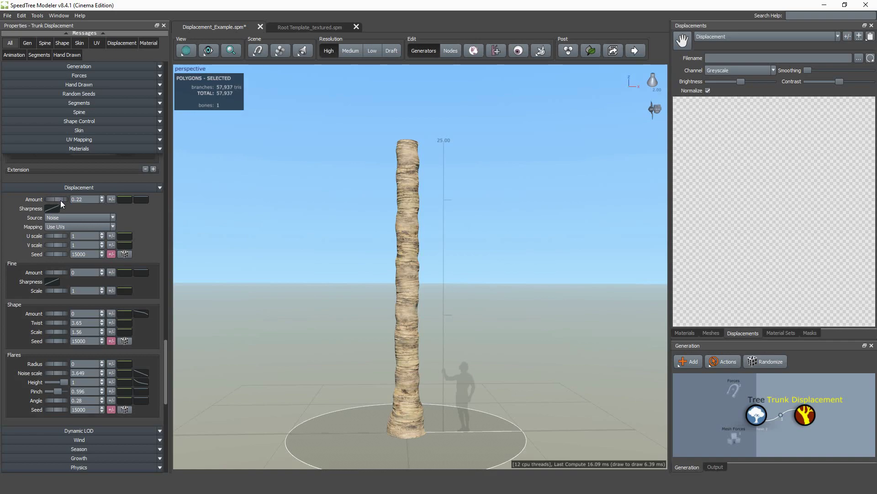
drag(67, 201, 120, 199)
scroll(311, 332, up, 6)
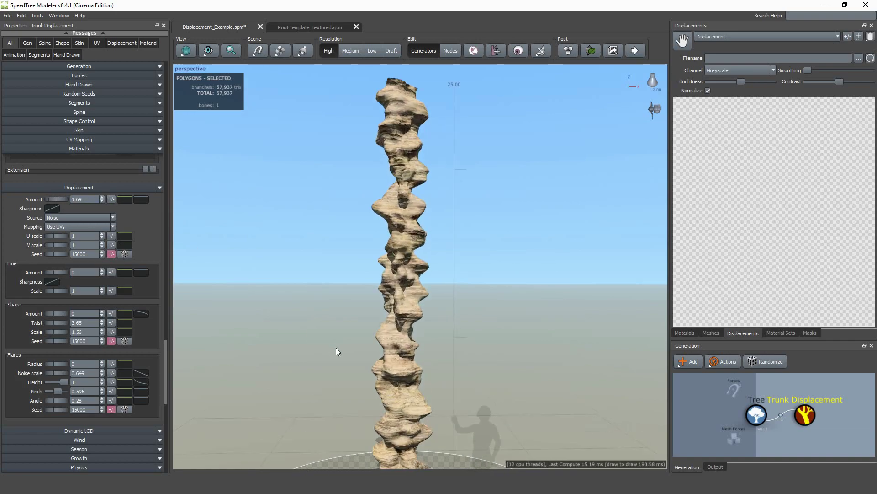
Step: Set the trunk's displacement amount to 0.2 and view the whole trunk again
double_click(84, 199)
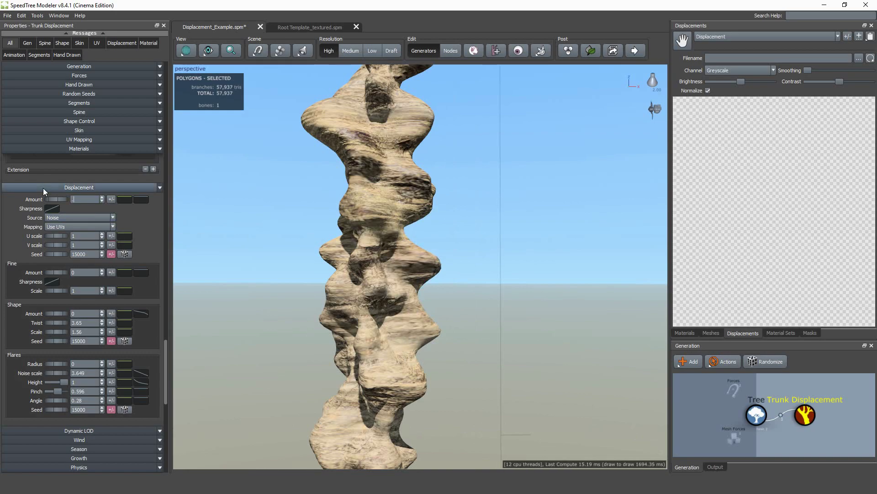
text(0.2)
key(Return)
scroll(320, 375, down, 6)
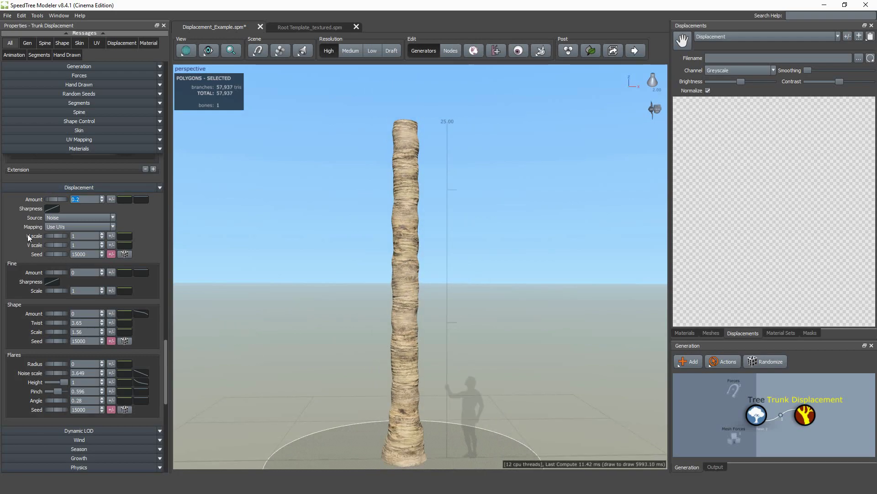
Step: Review the trunk's UV mapping properties and set the displacement mapping to Fit to geometry
click(113, 227)
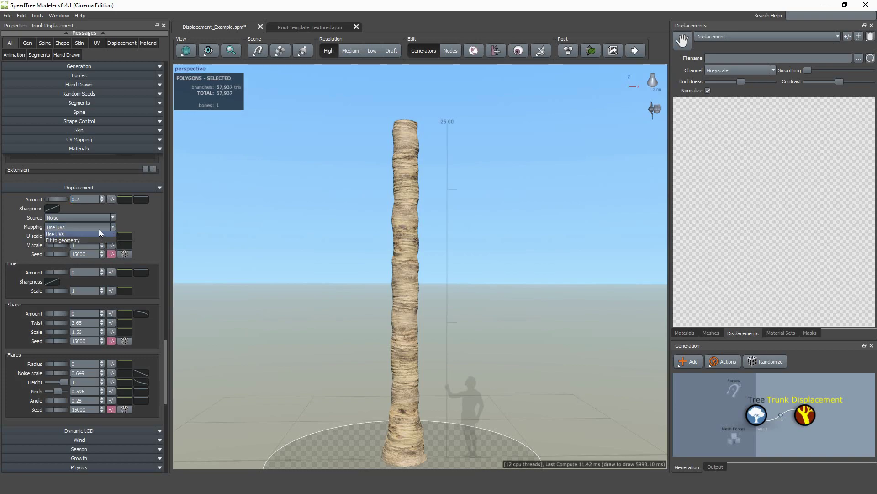
click(98, 233)
click(96, 139)
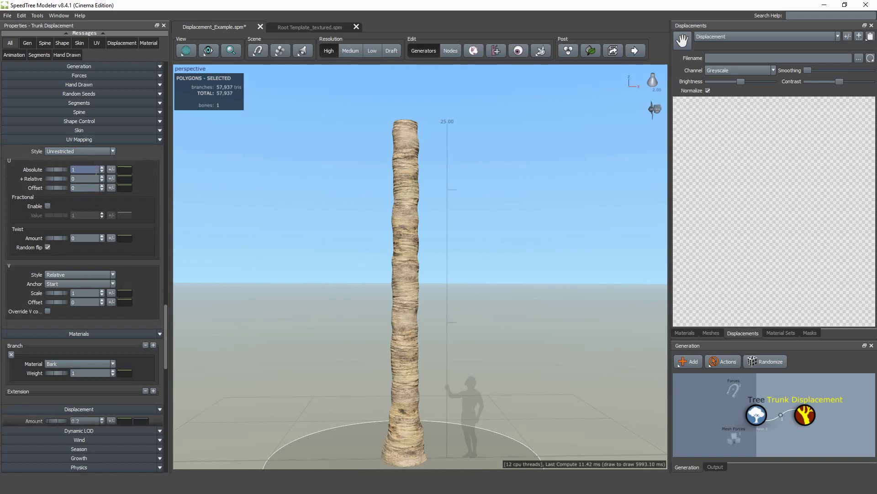
click(114, 408)
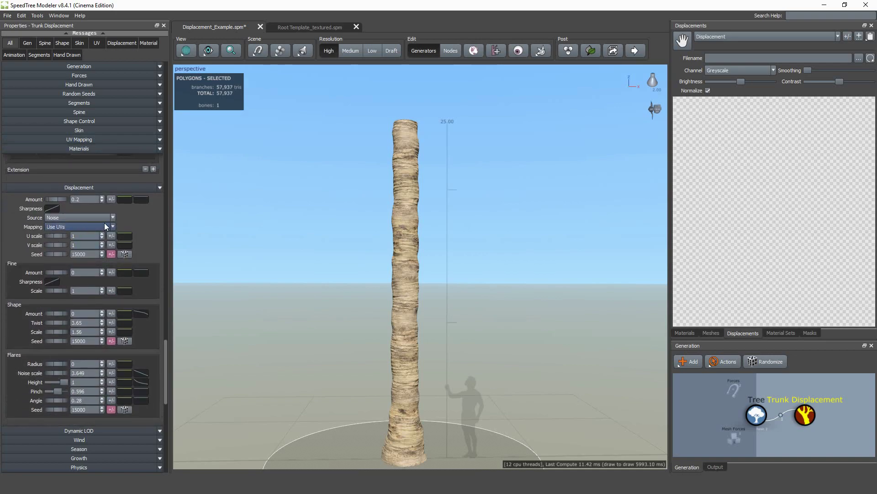
click(107, 226)
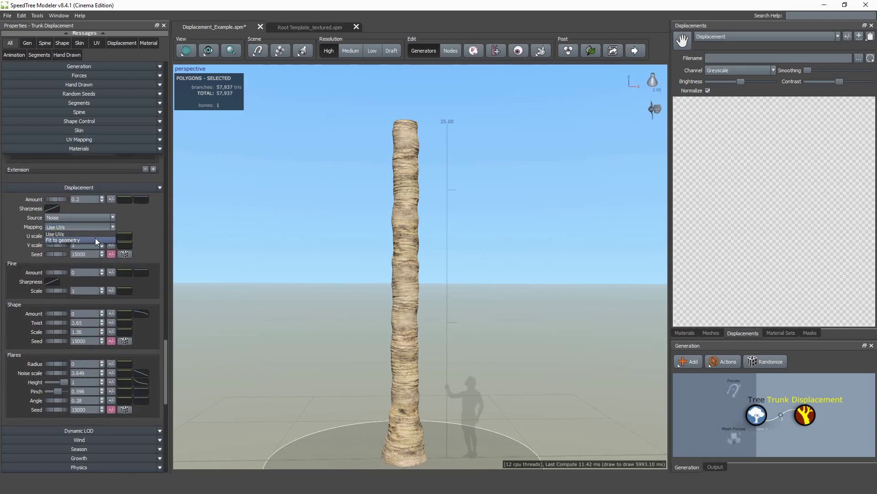
click(95, 238)
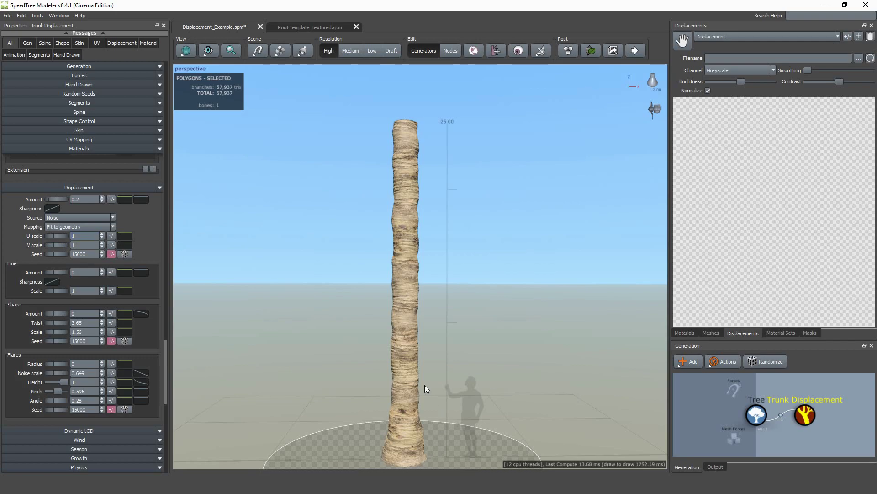
click(65, 225)
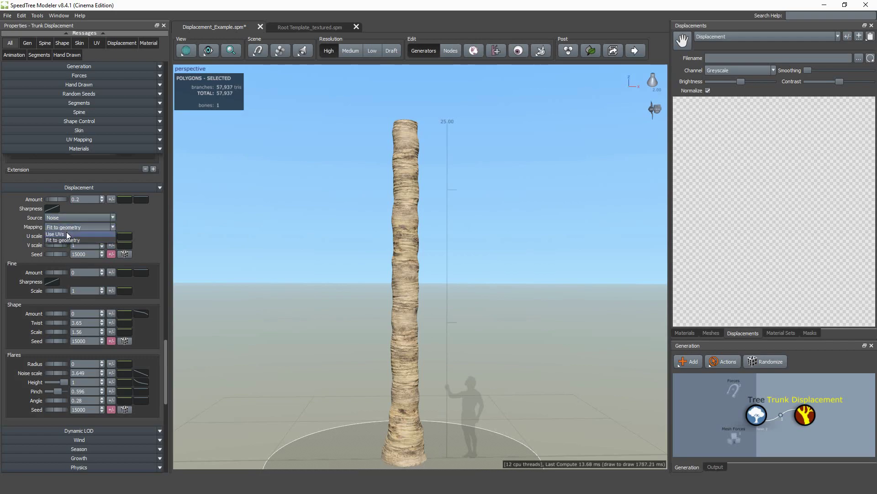
click(67, 238)
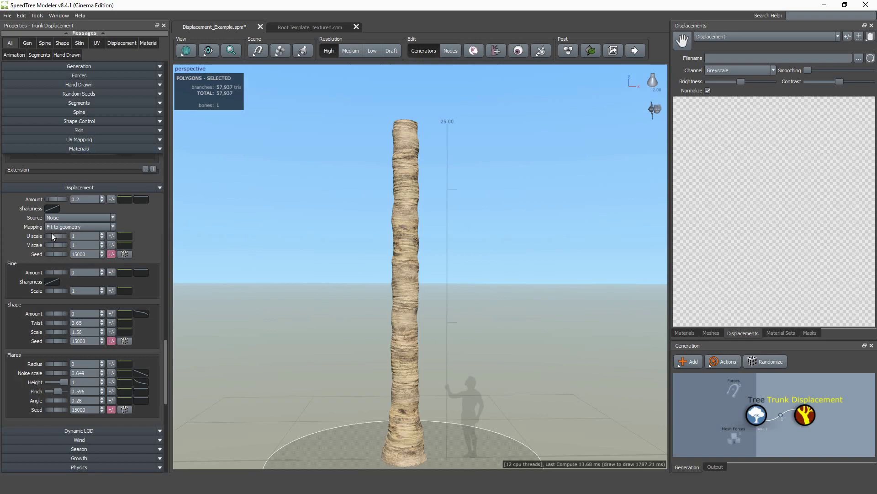
Step: Try a displacement U scale of 0.81 and V scale of 1.81, and reset both scales to 1
mouse_move(54, 234)
mouse_down()
mouse_move(75, 234)
mouse_move(35, 235)
mouse_move(91, 247)
mouse_move(53, 241)
mouse_up()
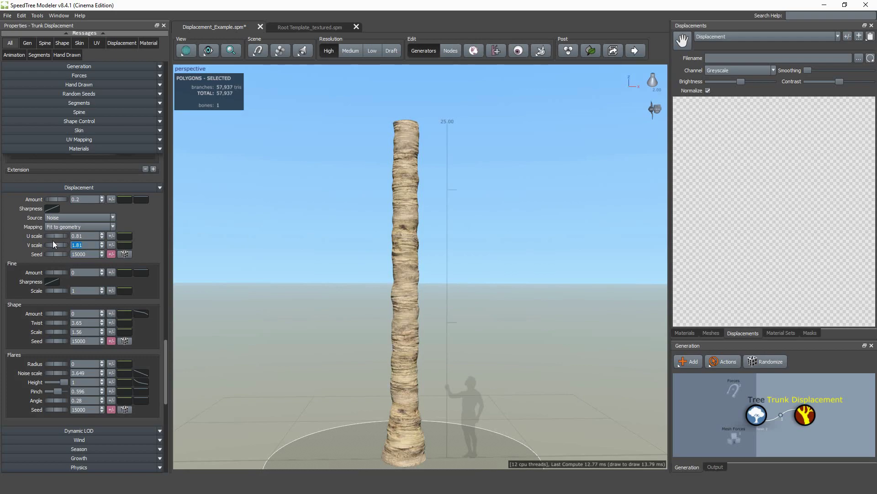
text(1)
key(Return)
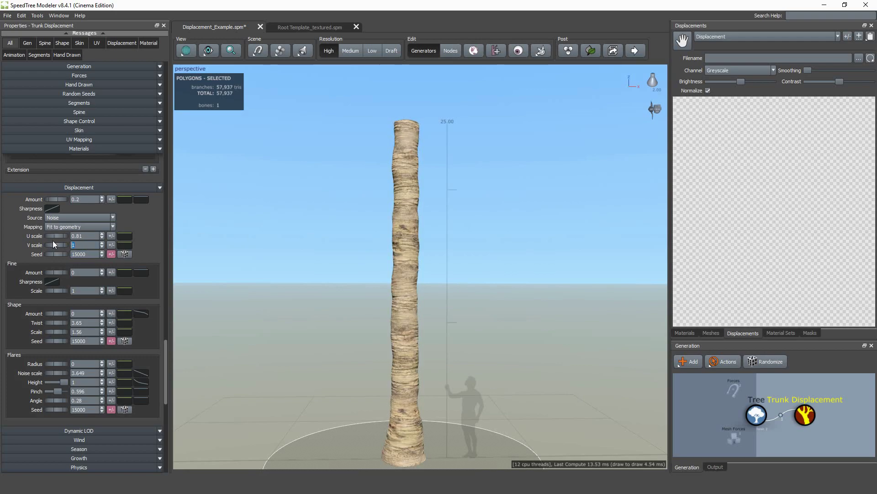
click(48, 232)
text(1)
key(Return)
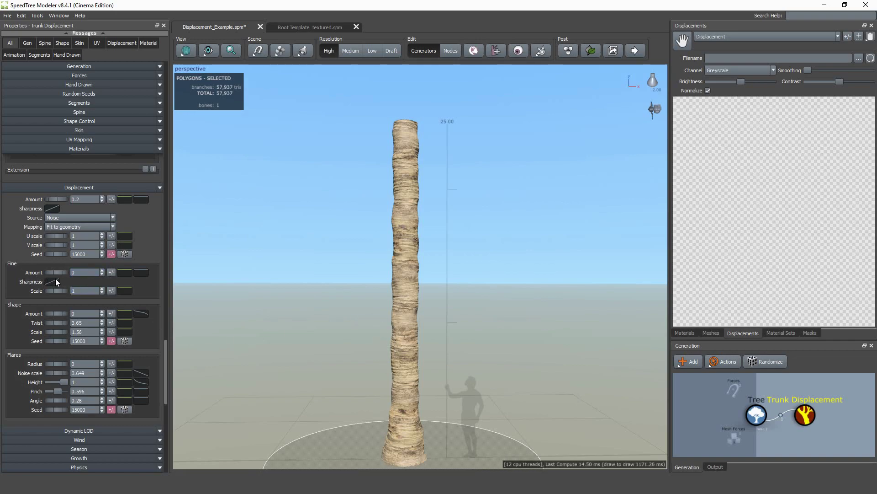
Step: Set the Fine displacement amount to 0.1 and its scale to 2.6
drag(59, 272, 128, 289)
drag(64, 272, 40, 271)
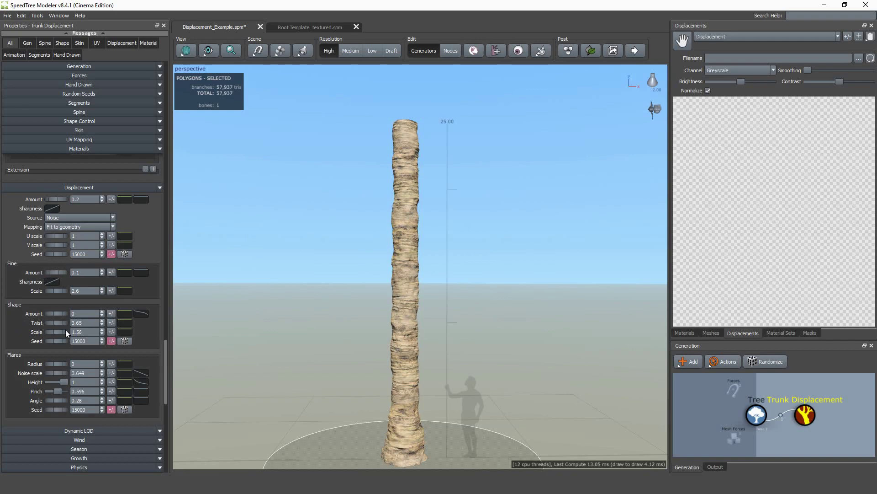
Step: Set the Shape twist to 0 and scale to 1.2, trying a Shape amount of 0.86 before resetting it to 0
drag(52, 332, 94, 335)
drag(46, 311, 25, 332)
text(1)
key(Return)
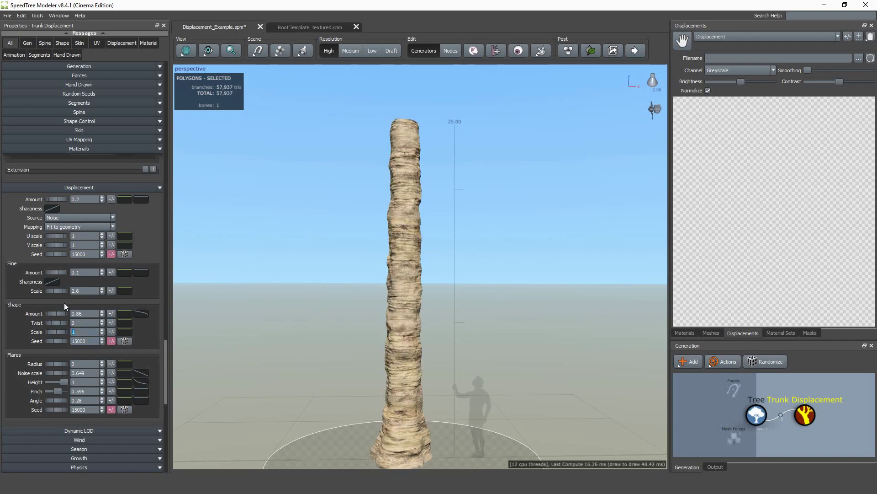
text(1.2)
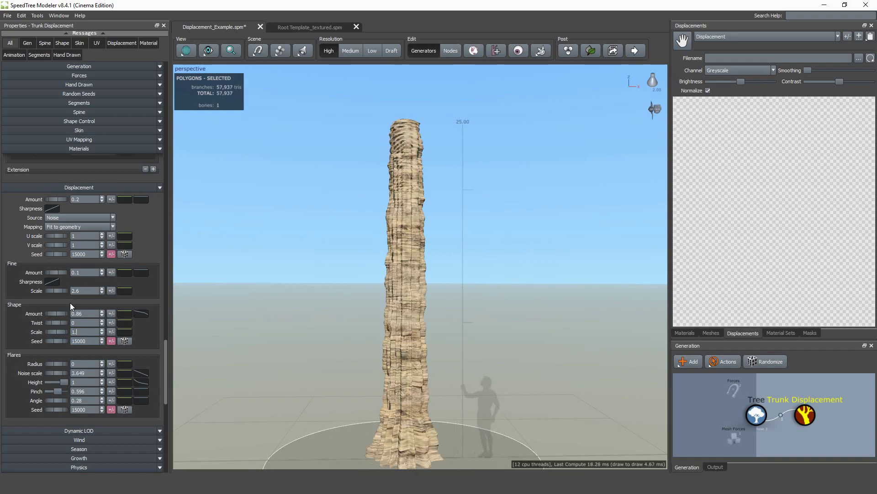
key(Return)
drag(67, 313, 32, 287)
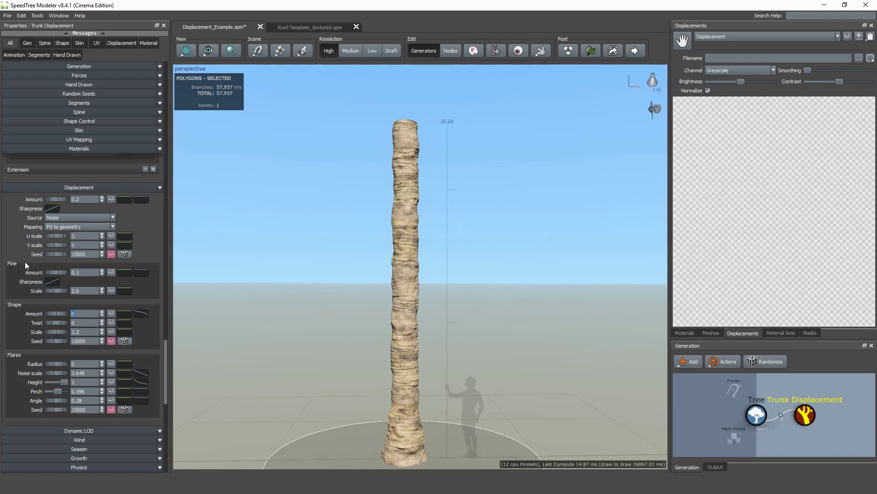
Step: Set the trunk's displacement source to Displacement and load Fig_bark_4_Height.png from the fig_height folder as the displacement map
click(56, 216)
click(62, 231)
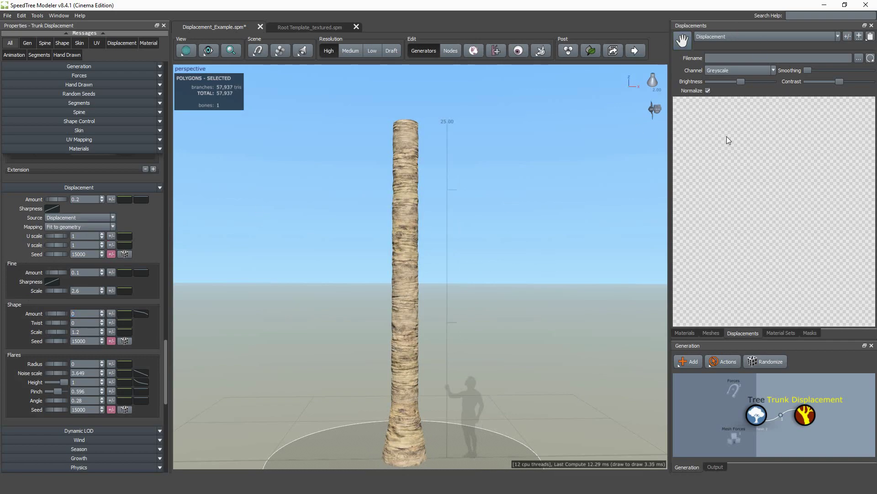
mouse_move(560, 141)
mouse_down()
mouse_move(553, 166)
mouse_move(566, 157)
mouse_up()
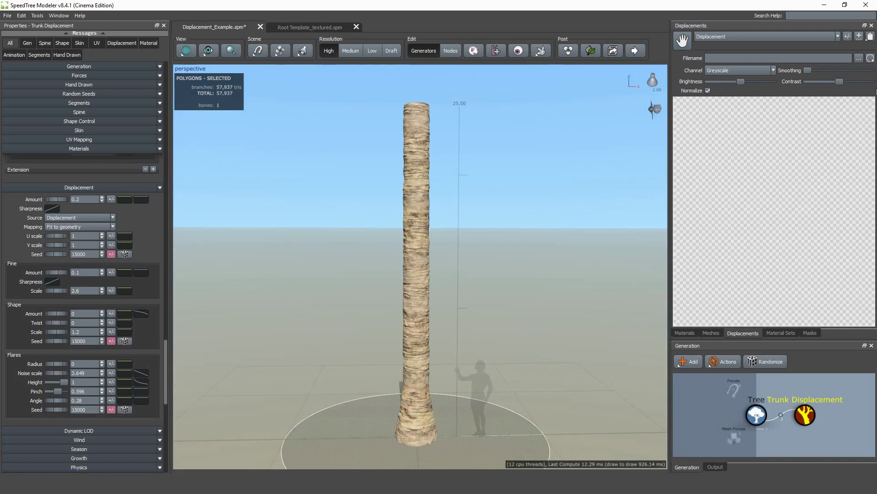
click(858, 37)
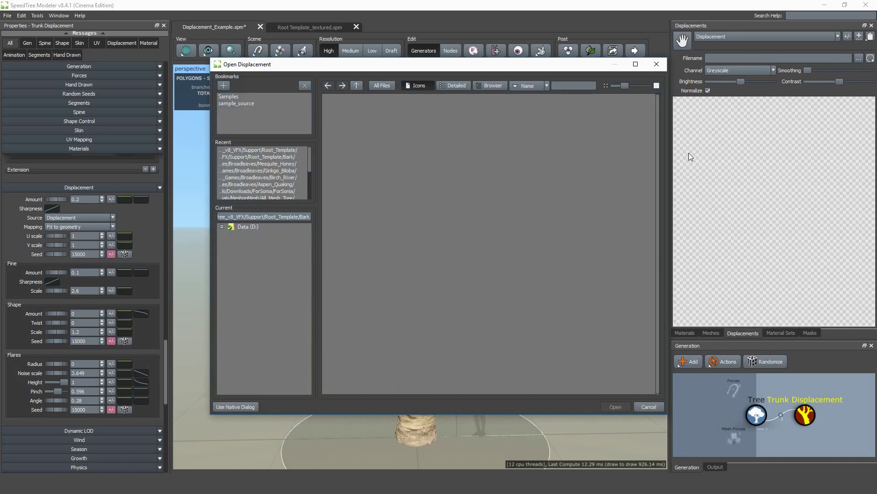
double_click(411, 171)
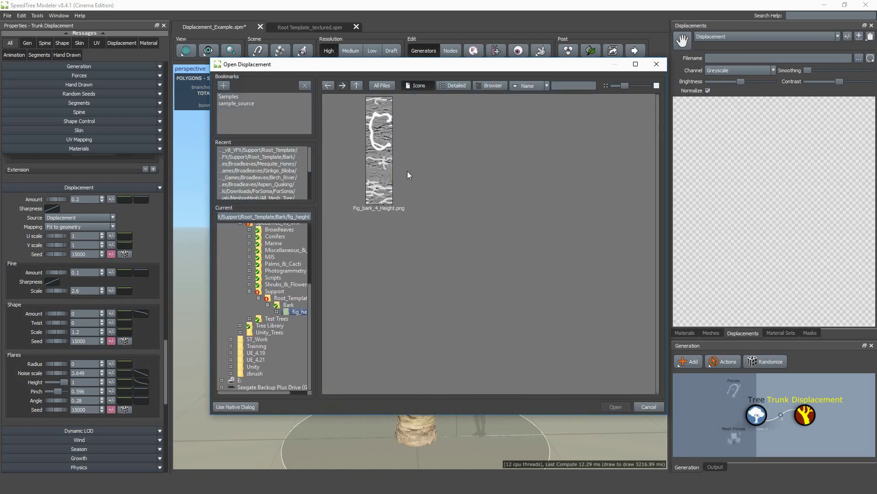
click(379, 188)
double_click(380, 188)
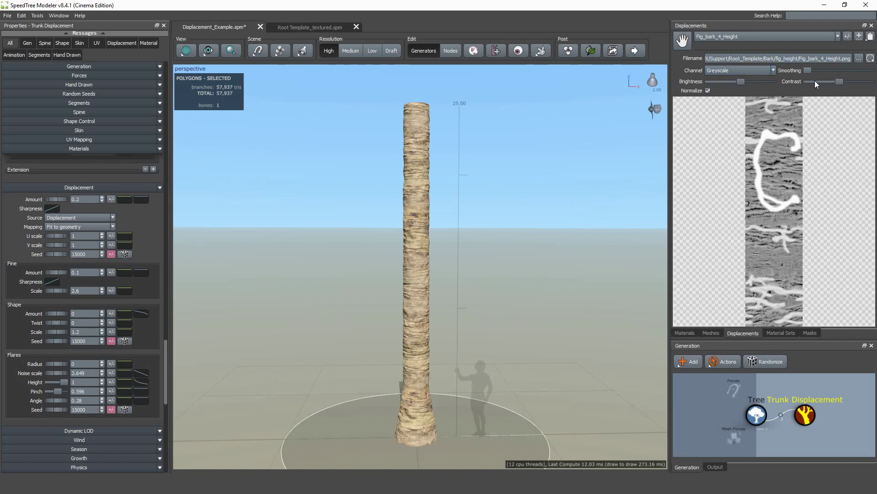
click(774, 69)
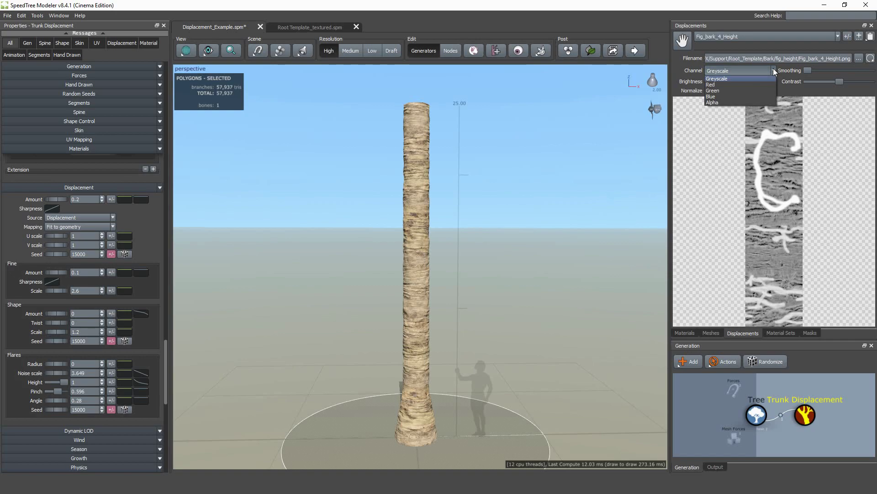
click(773, 68)
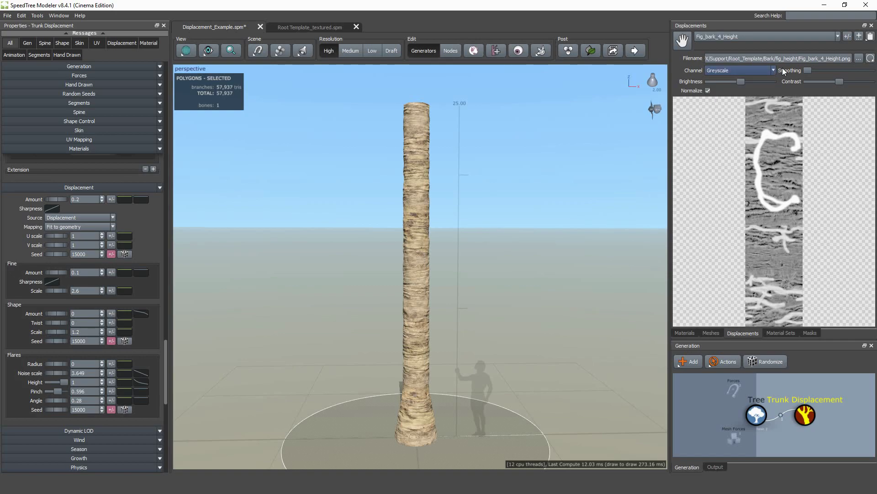
Step: Increase the smoothing of the Fig_bark_4_Height displacement map and slightly lower its brightness and contrast
drag(847, 70, 861, 70)
drag(797, 69, 802, 70)
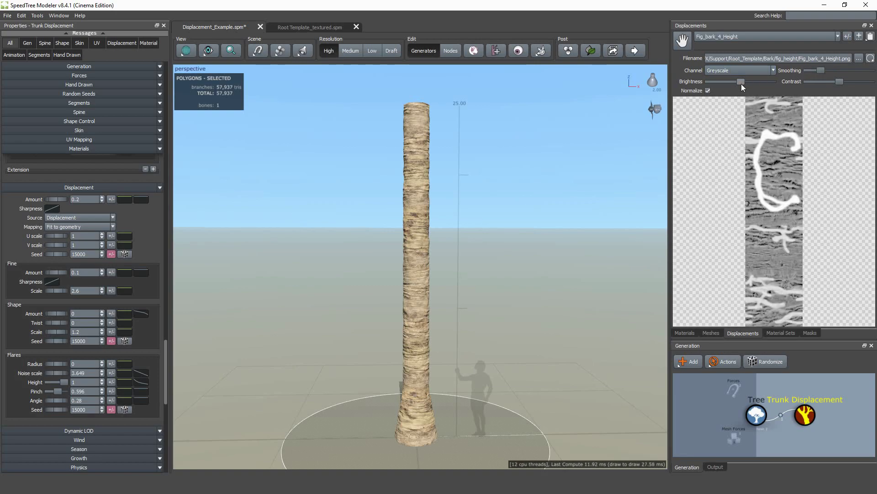
mouse_move(743, 82)
mouse_down()
mouse_move(764, 80)
mouse_move(735, 81)
mouse_up()
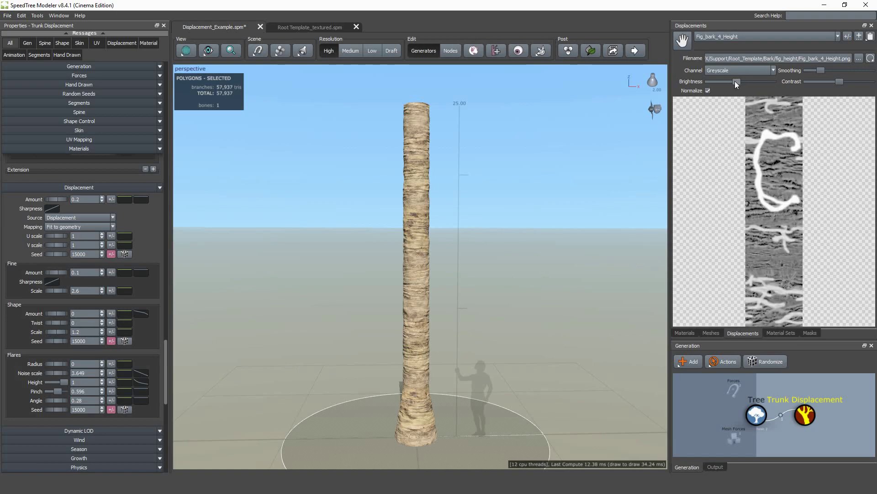
mouse_move(838, 80)
mouse_down()
mouse_move(861, 82)
mouse_move(823, 81)
mouse_move(832, 81)
mouse_move(827, 69)
mouse_up()
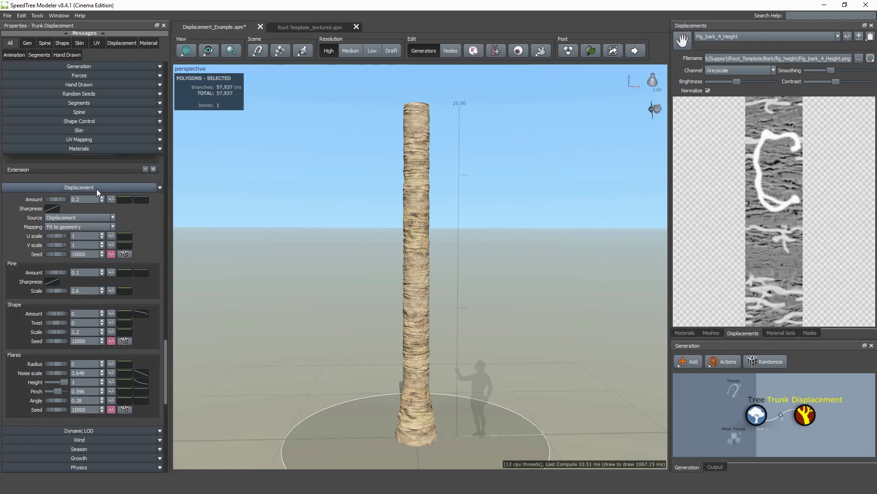
Step: Set the trunk's displacement source to Fig_bark_4_Height and its mapping to Use UVs
click(103, 218)
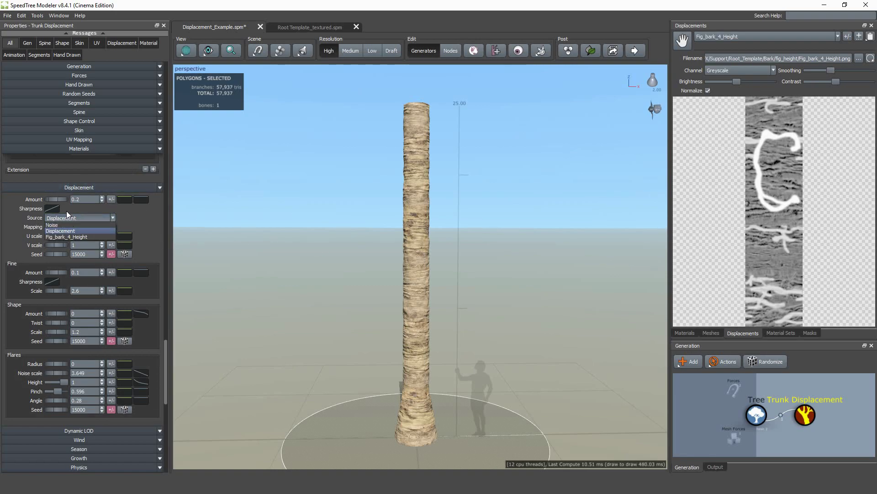
click(63, 236)
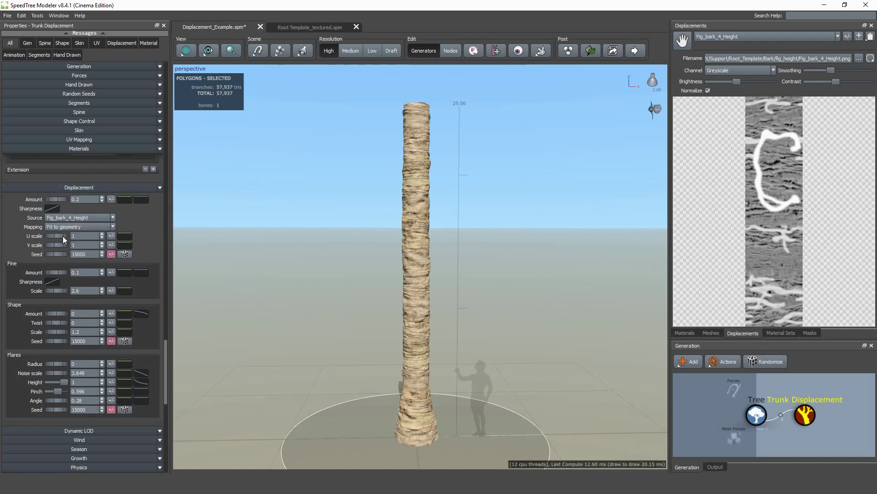
click(70, 228)
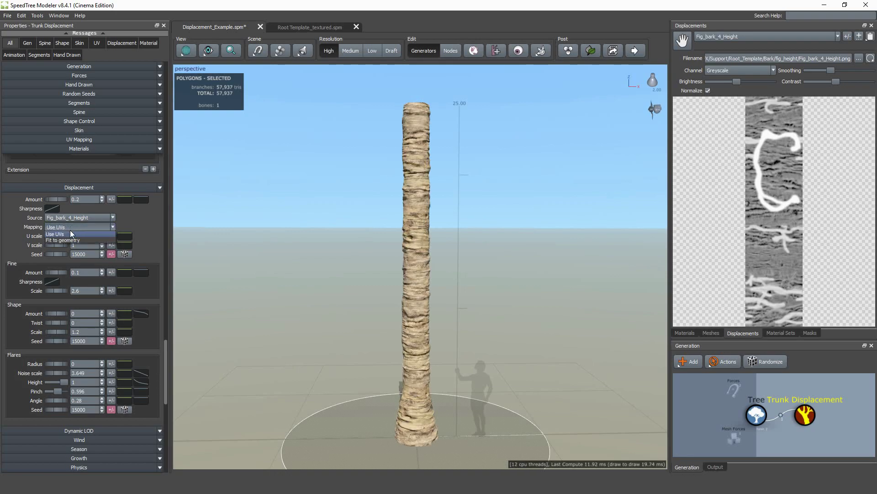
click(77, 234)
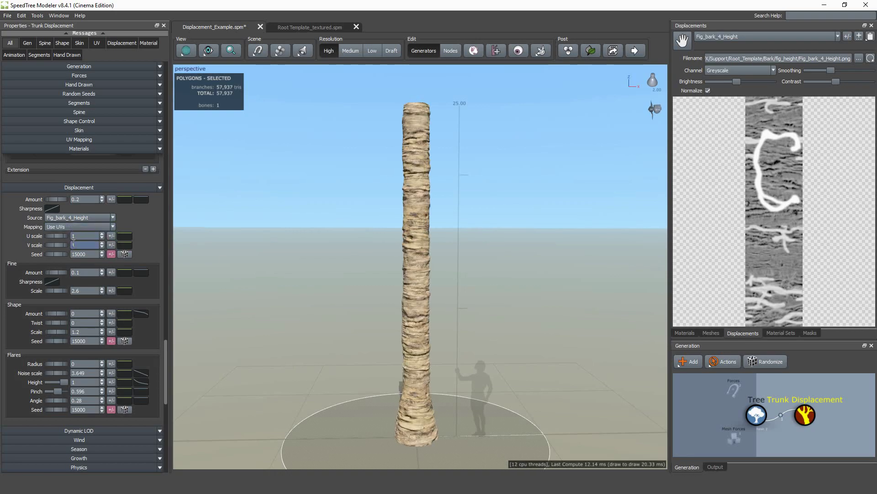
Step: Try a displacement amount of 0.37 on the trunk, and reduce it to 0.29
drag(56, 199, 64, 199)
drag(262, 281, 684, 219)
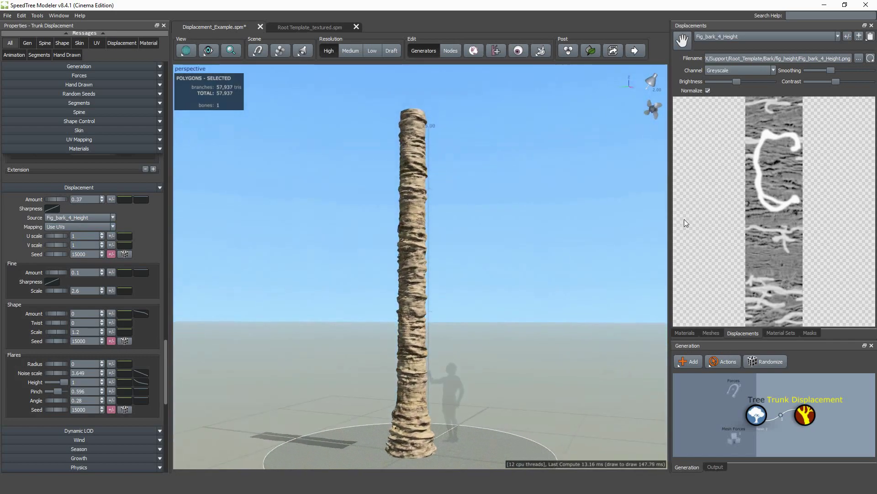
drag(476, 298, 229, 323)
drag(56, 199, 53, 199)
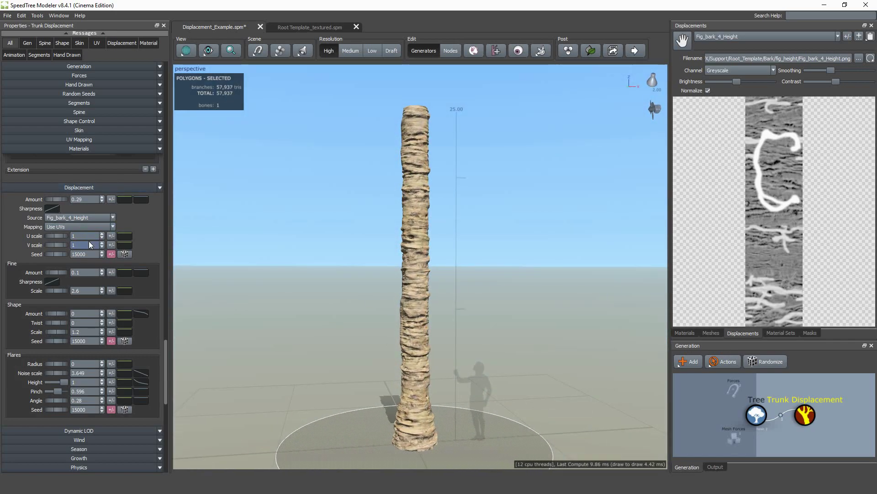
Step: Display the trunk's wireframe and examine its mesh density up close
click(413, 279)
scroll(414, 295, up, 5)
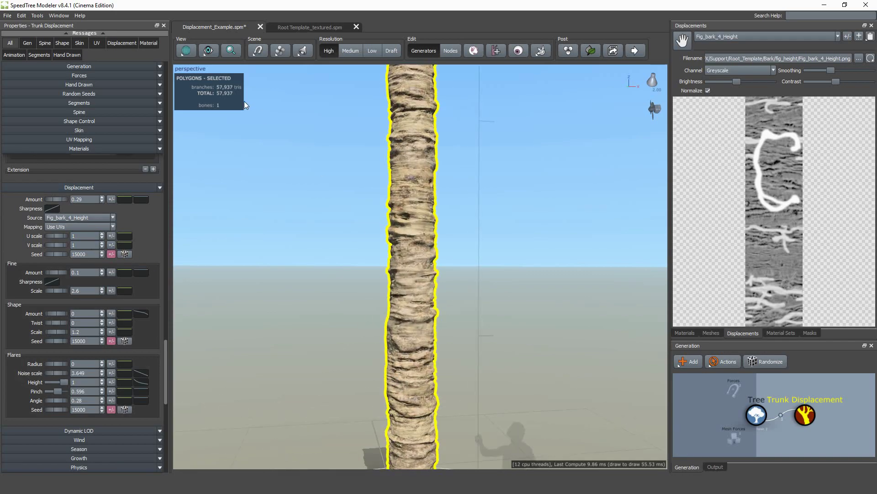
click(209, 51)
click(339, 204)
scroll(404, 305, up, 3)
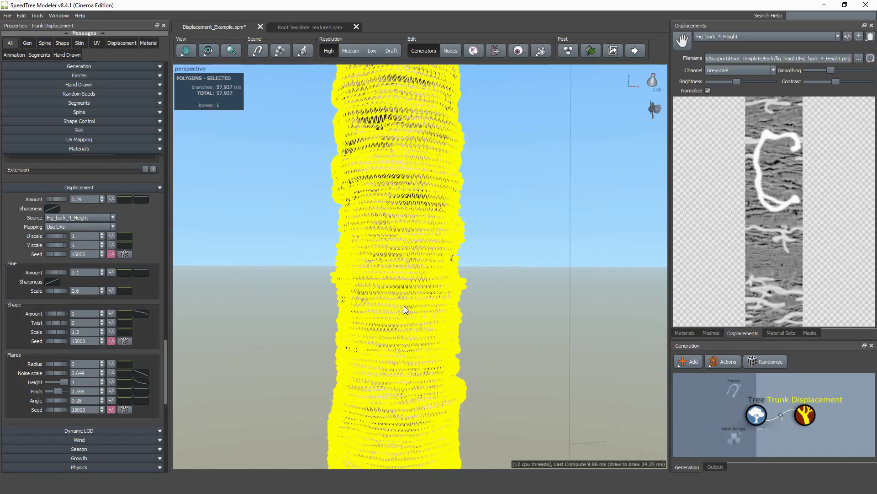
scroll(404, 306, up, 2)
Step: Set the trunk's radial segments to 10 absolute and 10 relative
click(91, 102)
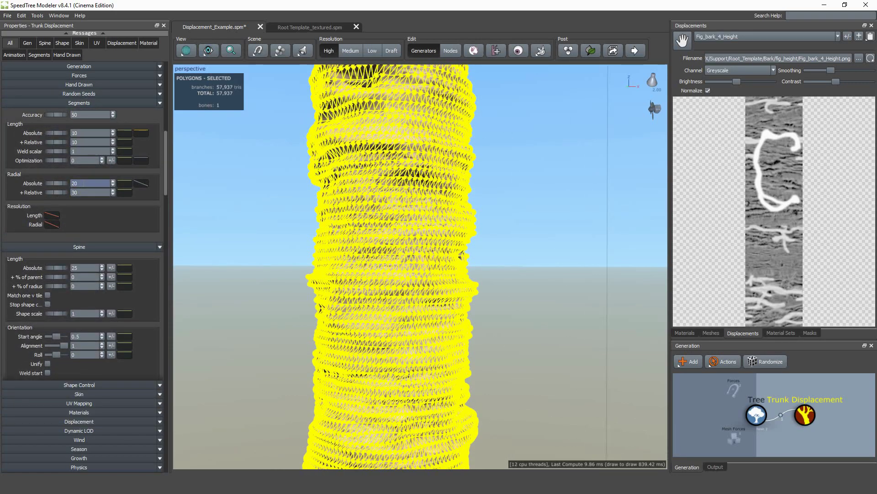
text(10)
key(Return)
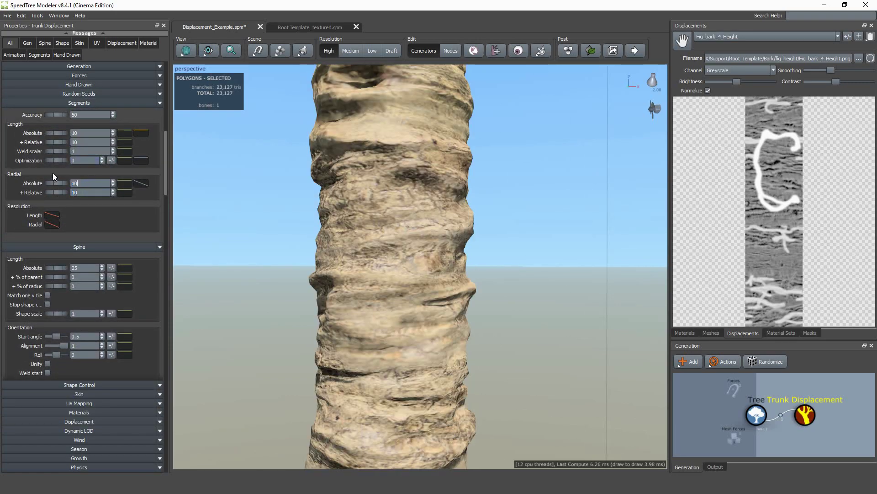
Step: Try trunk length segments of 2 relative and 2 absolute, and reset both to 10
drag(80, 142, 25, 125)
text(2)
drag(81, 133, 39, 116)
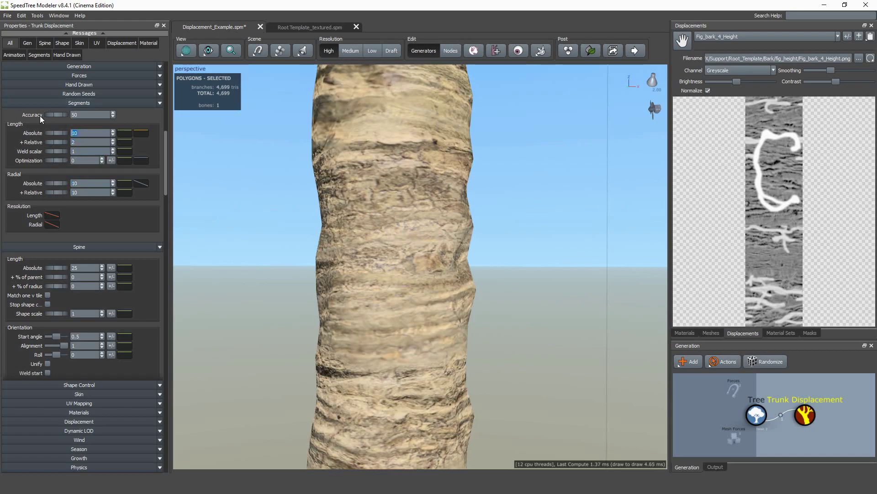
text(2)
key(Return)
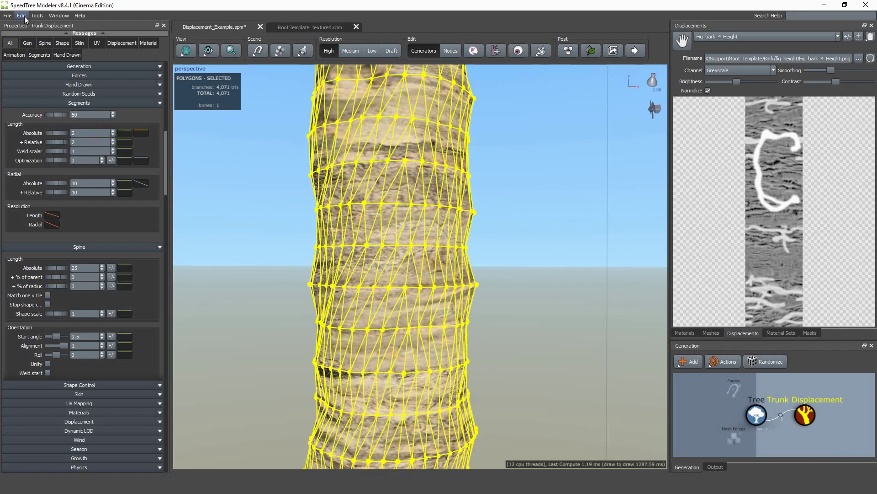
drag(81, 133, 39, 119)
text(10)
key(Return)
drag(80, 142, 16, 115)
text(10)
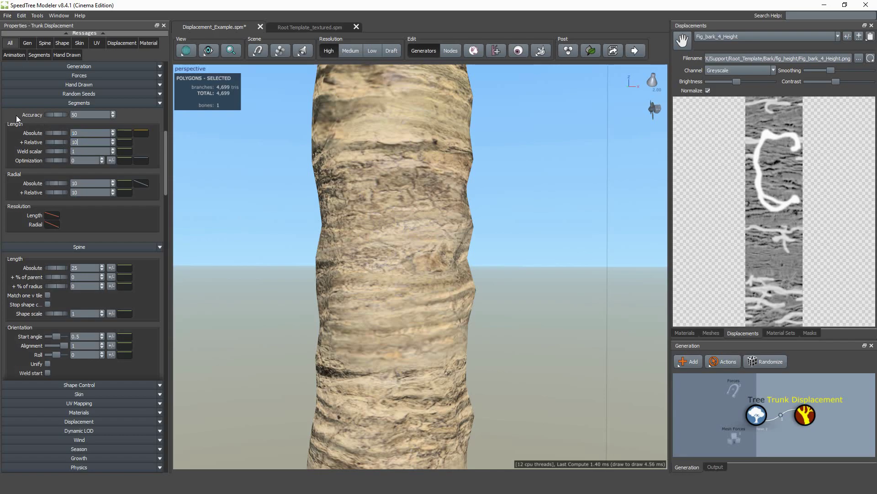
key(Return)
Step: Set the trunk's absolute and relative radial segments to 20 each
key(Tab)
key(Tab)
key(Tab)
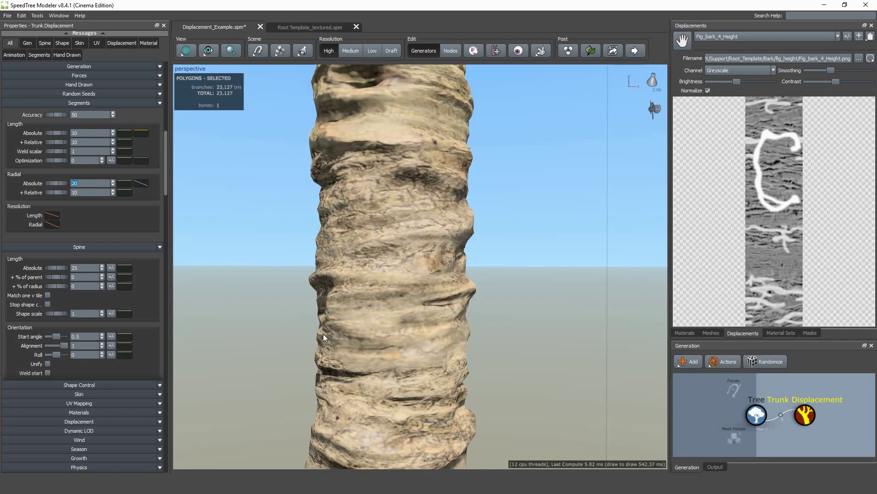
drag(79, 192, 10, 152)
text(20)
key(Return)
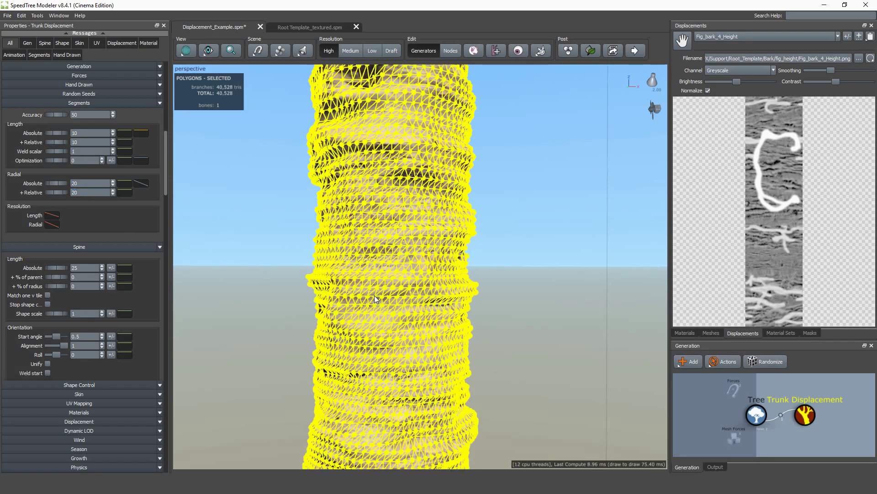
Step: Set the trunk's flare radius to 1.68 and the flare noise scale to 3.009 in its displacement settings
scroll(319, 358, down, 5)
click(350, 218)
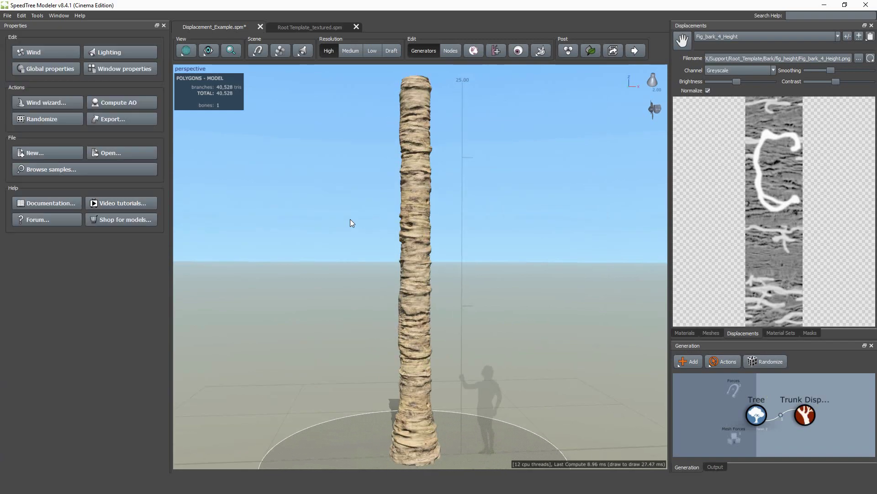
click(419, 234)
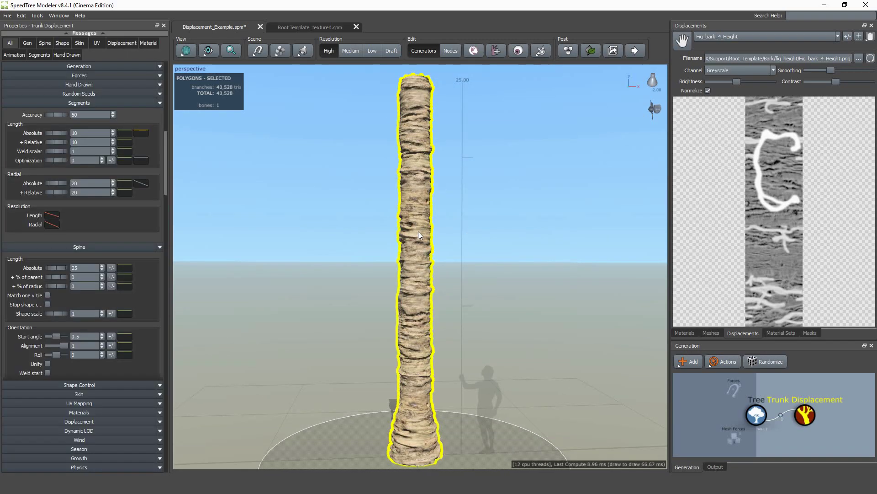
click(84, 421)
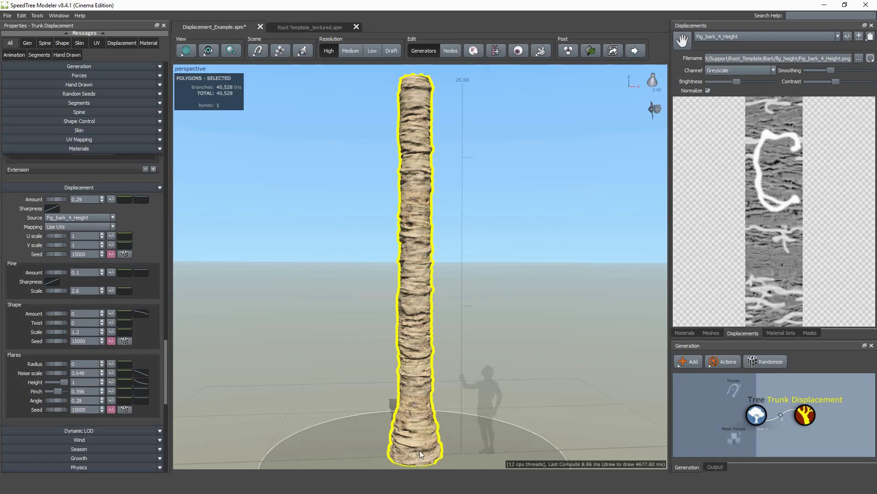
drag(419, 451, 426, 418)
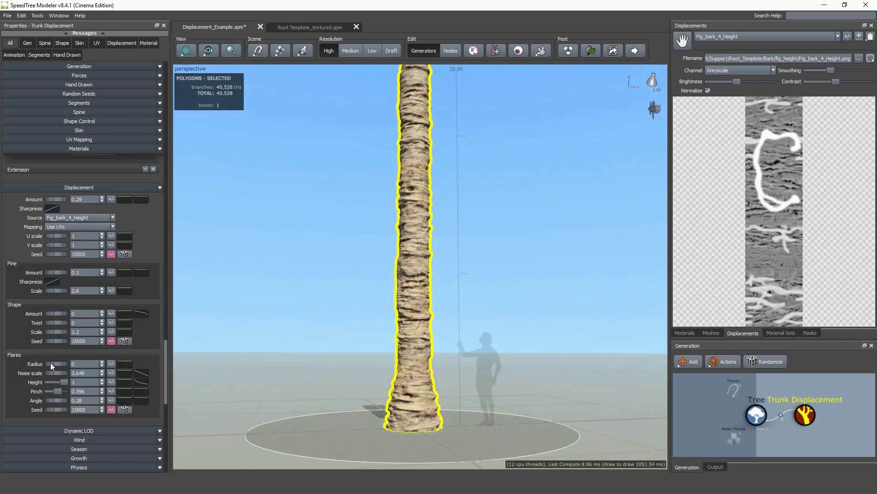
drag(50, 363, 126, 364)
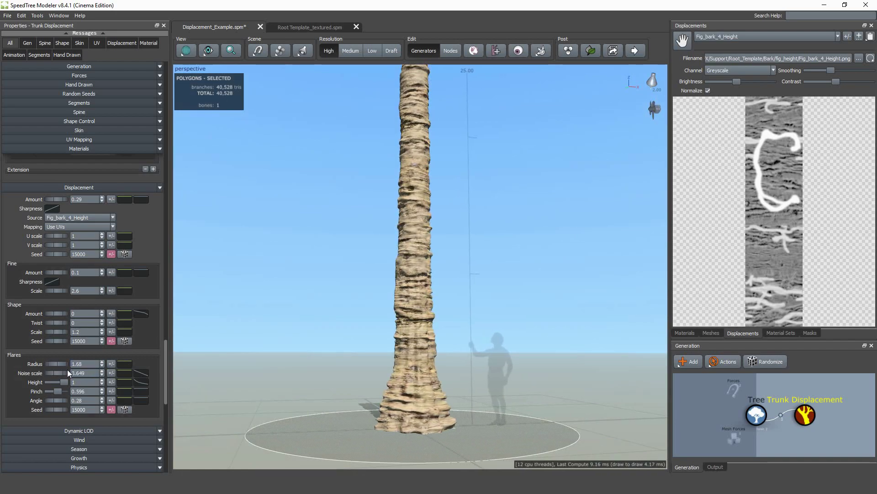
drag(52, 372, 23, 372)
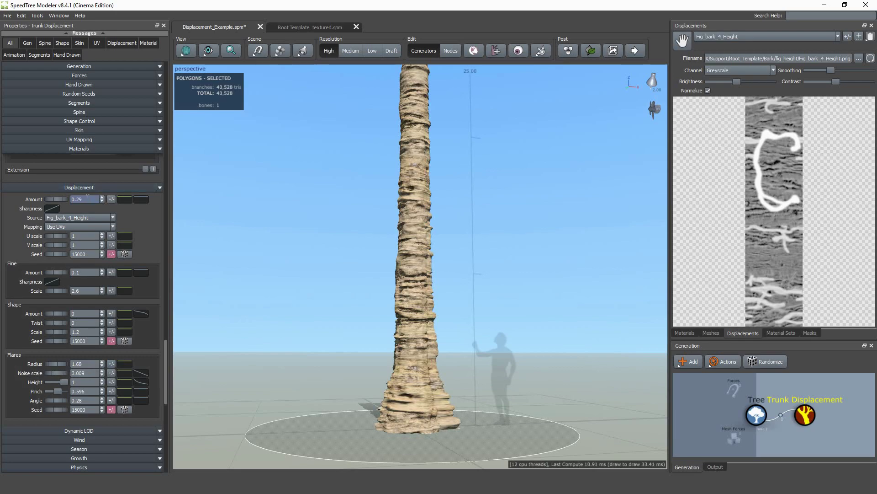
Step: Set the trunk's main displacement amount to 0
drag(83, 199, 32, 193)
text(0)
key(Return)
drag(268, 269, 226, 273)
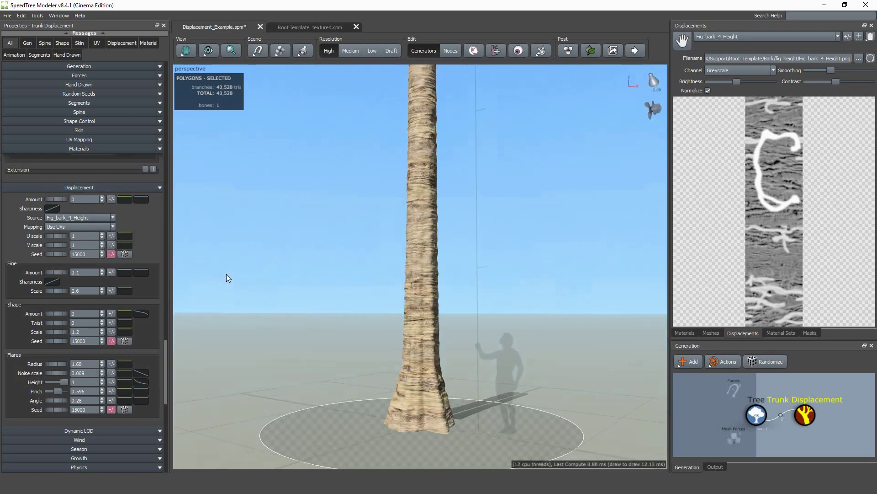
Step: Set the flare radius to 1.97, noise scale to 2.249 and height to 0.471
mouse_move(58, 362)
mouse_down()
mouse_move(111, 366)
mouse_move(64, 363)
mouse_up()
mouse_move(196, 366)
mouse_down()
mouse_move(326, 406)
mouse_move(184, 374)
mouse_up()
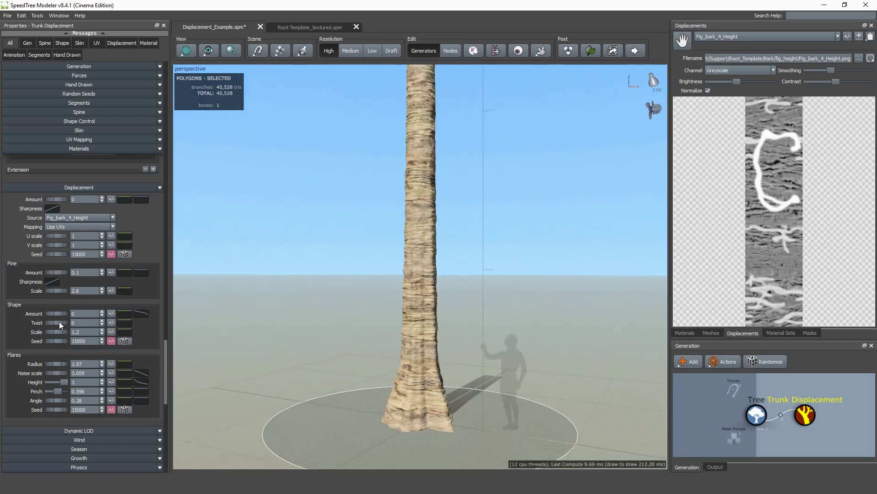
mouse_move(56, 371)
mouse_down()
mouse_move(89, 376)
mouse_move(12, 366)
mouse_move(80, 374)
mouse_move(39, 377)
mouse_move(55, 377)
mouse_up()
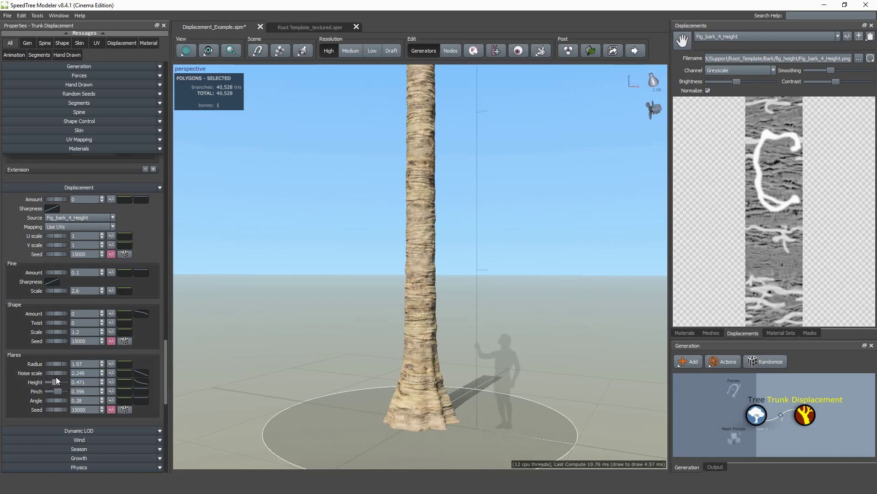
Step: Reshape the flare height profile curve into a shallow decline by adjusting its handles, raising its end point and changing that point's curve type
click(139, 381)
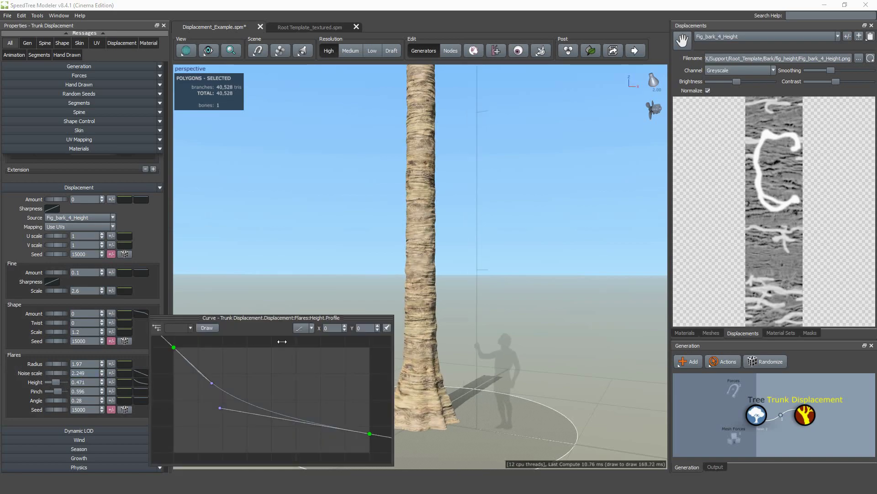
drag(220, 406, 284, 381)
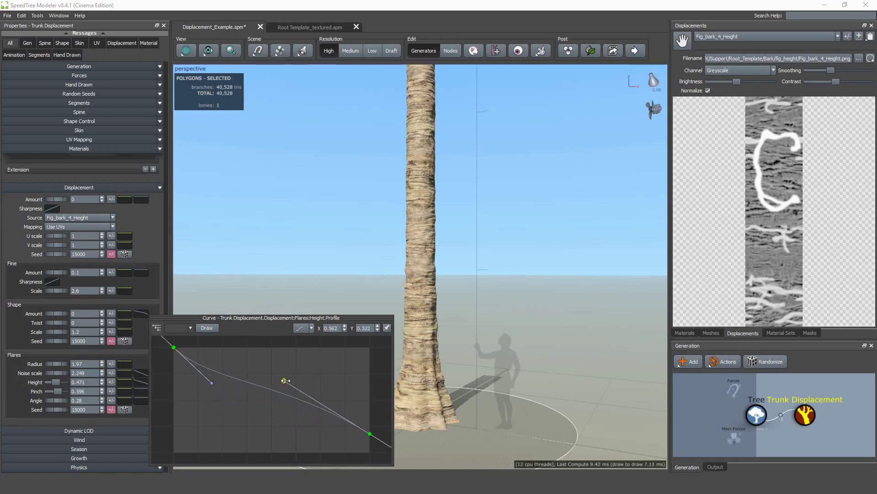
drag(214, 384, 235, 357)
drag(370, 433, 377, 369)
click(303, 328)
click(305, 345)
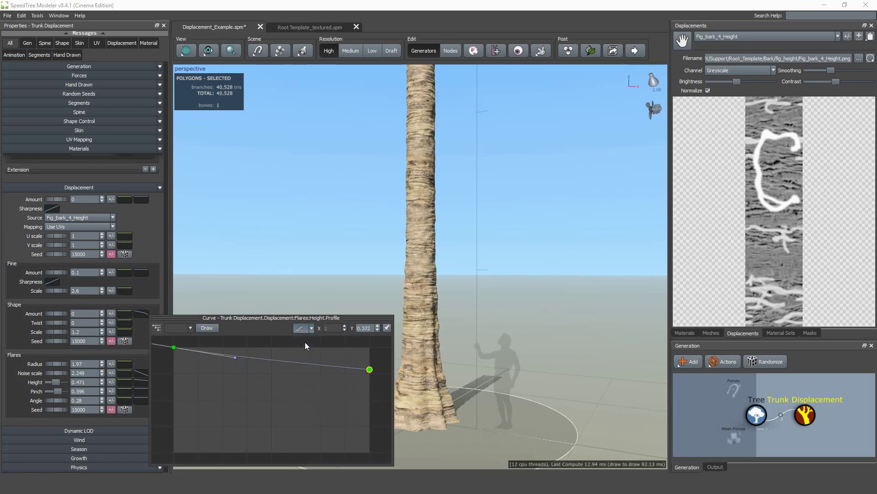
Step: Set the flare height to 0.706 and the flare pinch to 0.824
mouse_move(56, 383)
mouse_down()
mouse_move(73, 381)
mouse_move(46, 392)
mouse_move(70, 389)
mouse_move(49, 391)
mouse_move(63, 390)
mouse_up()
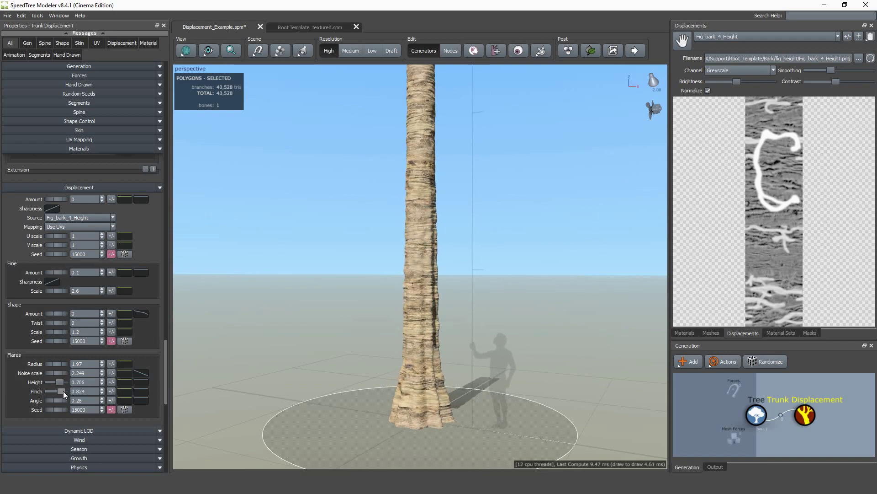
drag(202, 360, 325, 360)
scroll(327, 368, up, 2)
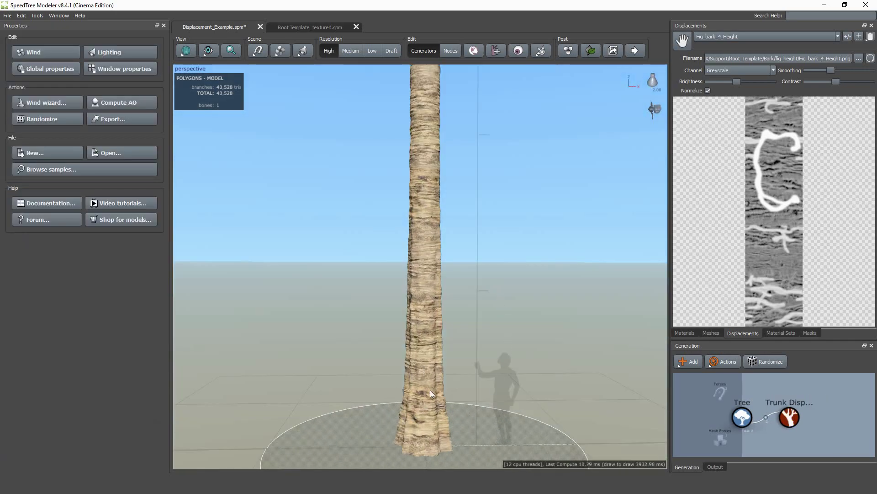
Step: Add the Roots decoration geometry to the Trunk Displacement generator
right_click(789, 417)
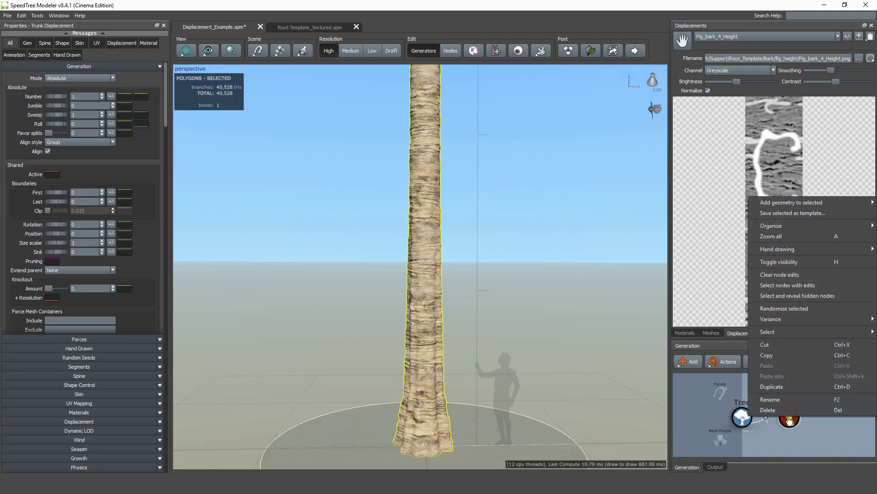
mouse_move(808, 202)
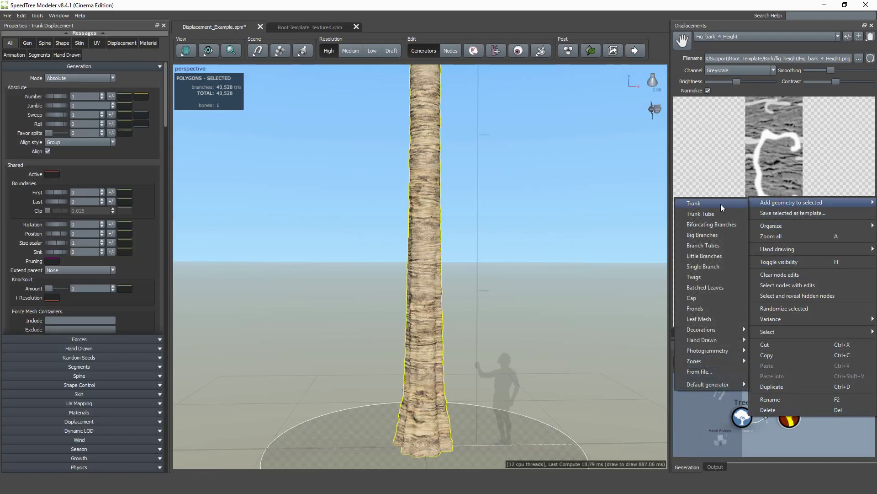
mouse_move(724, 343)
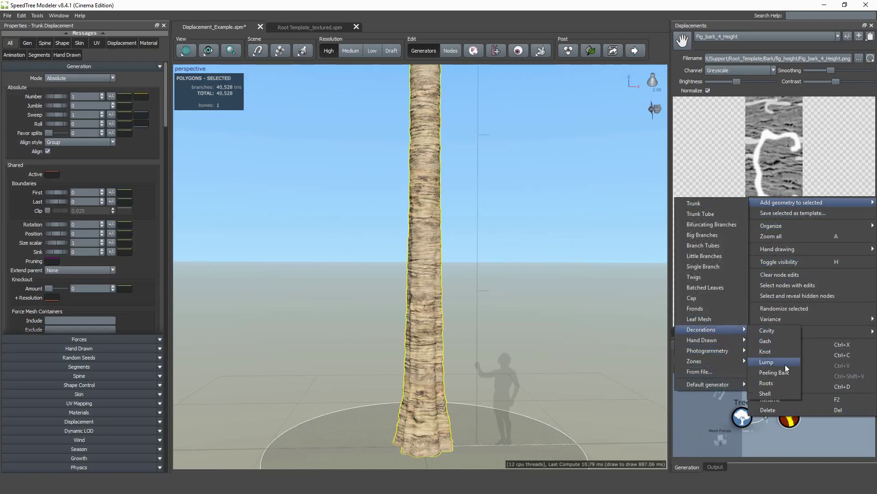
click(779, 381)
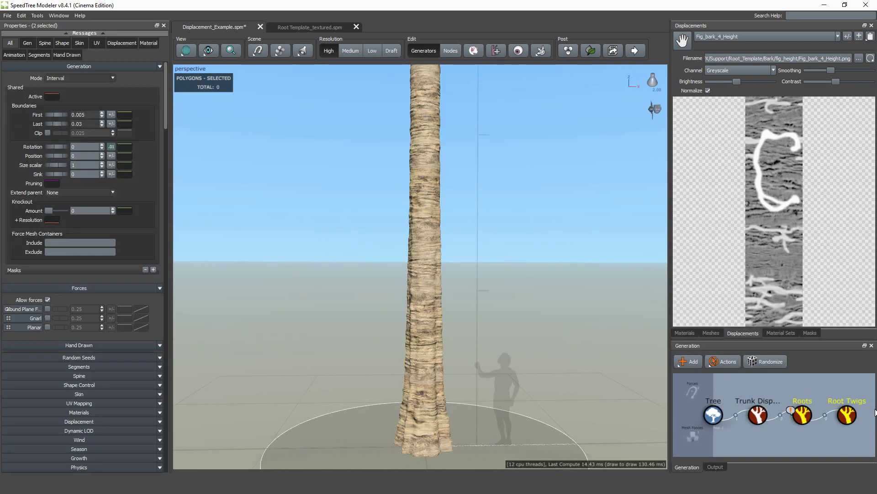
Step: Disable skin welding for the new Roots and Root Twigs generators together
click(95, 393)
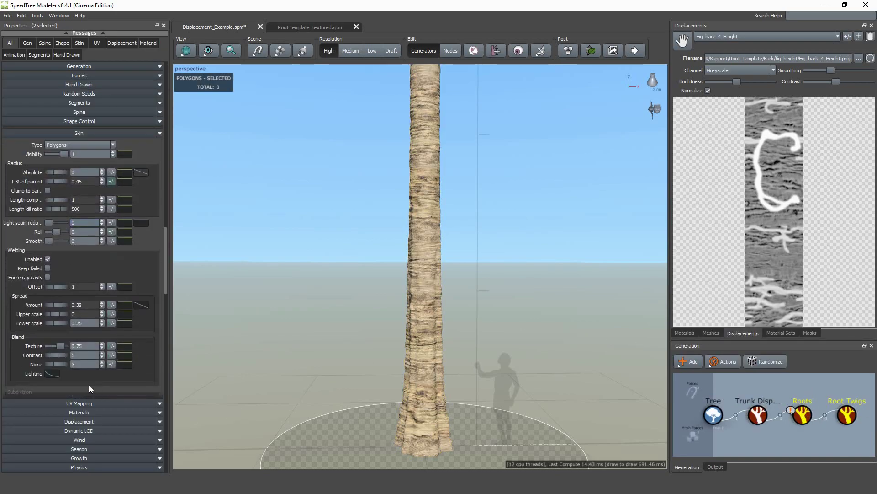
middle_drag(469, 461, 462, 424)
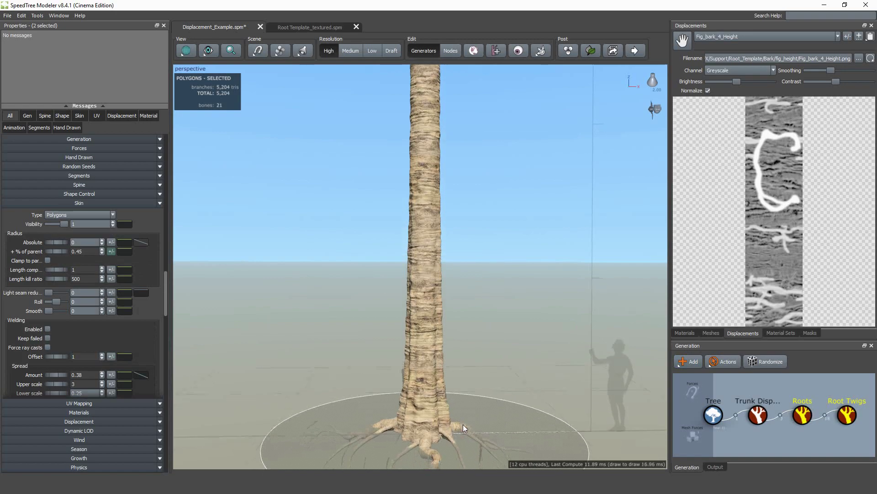
right_drag(462, 425, 467, 396)
drag(467, 396, 390, 416)
Step: Select the Roots generator alone and set its first boundary to 0.01 and last boundary to 0.035
click(402, 416)
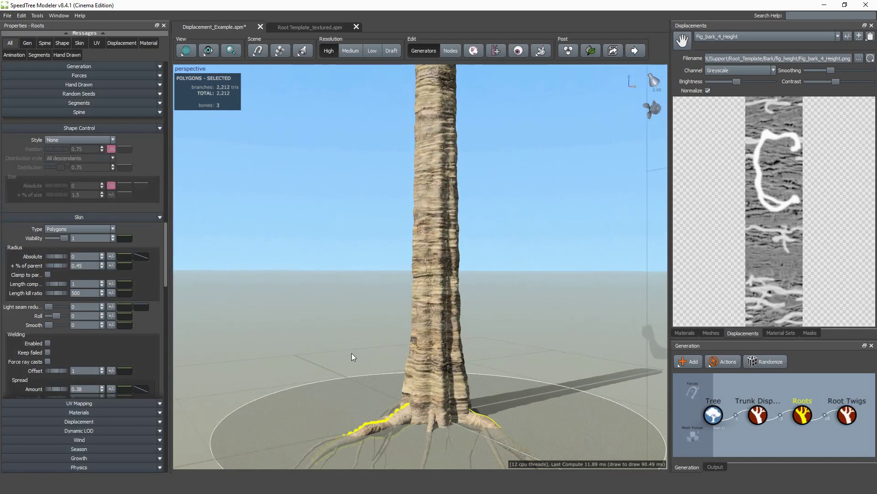
click(101, 65)
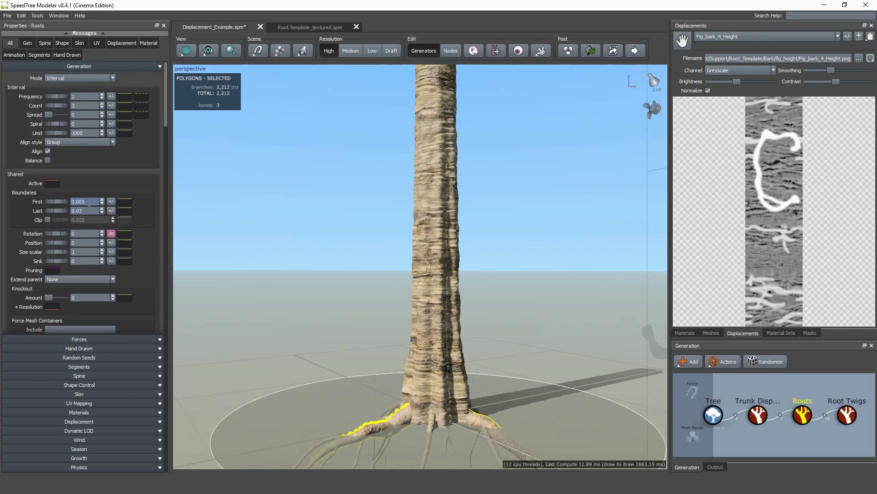
scroll(78, 201, up, 1)
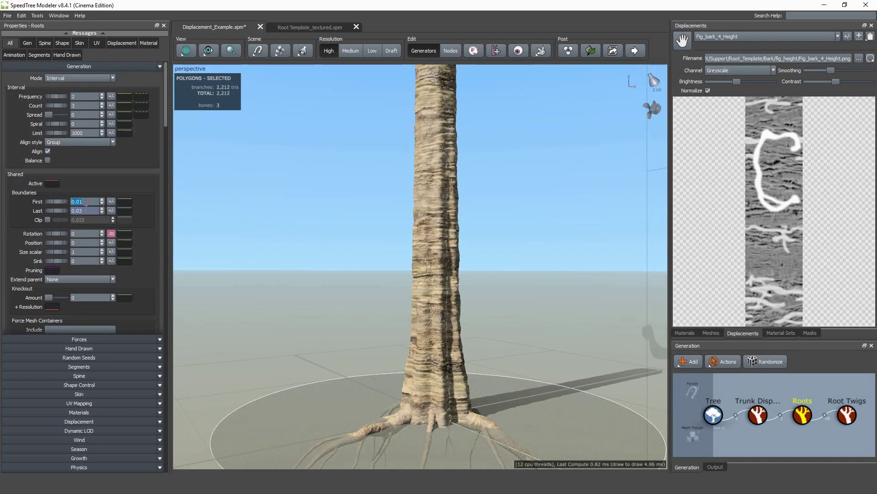
scroll(86, 211, up, 1)
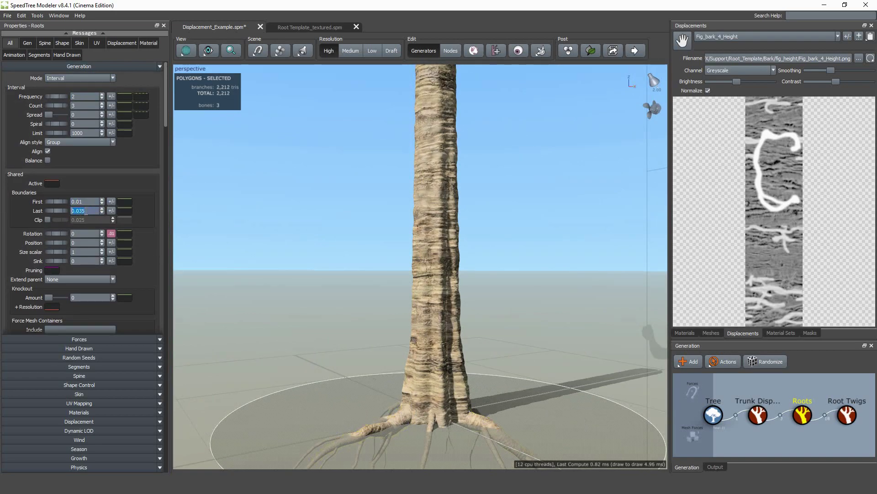
Step: Set the spine start angle of the roots to 0.92
click(91, 374)
text(0.92)
key(Return)
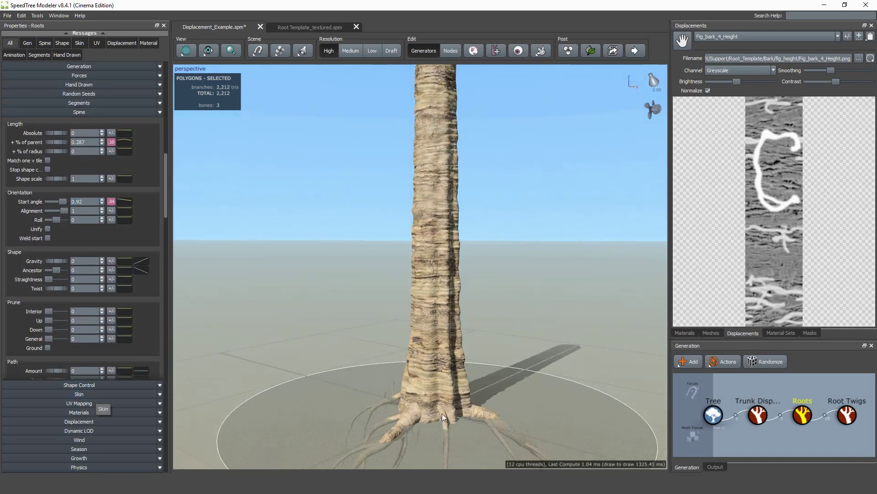
Step: Enable welding in the skin properties of the Roots generator
click(100, 393)
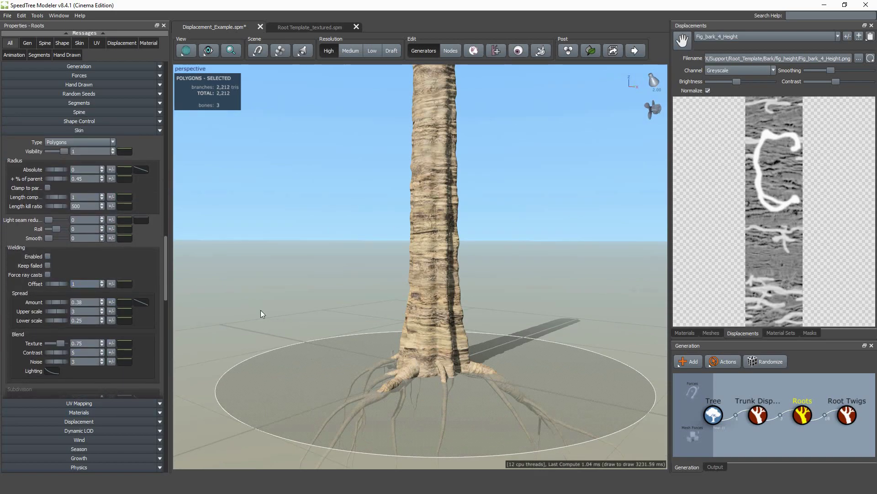
click(47, 257)
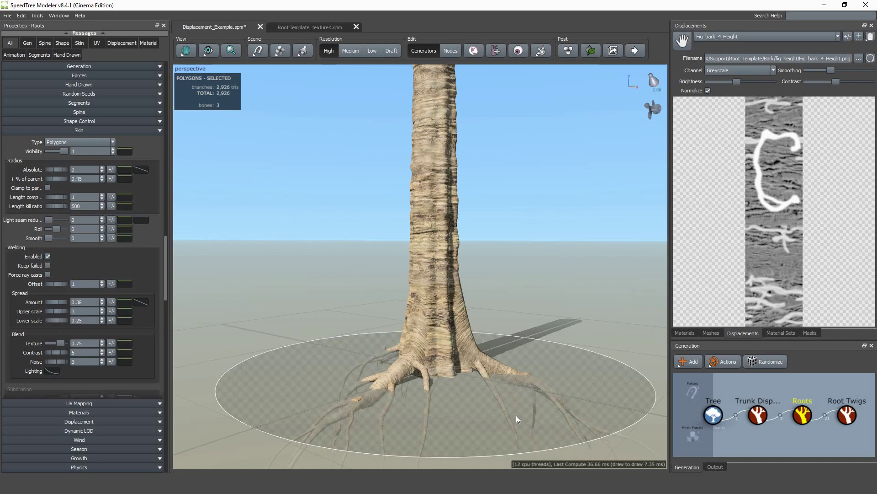
drag(516, 415, 500, 418)
Step: Set the roots' weld spread to a lower scale of 0 and an upper scale of 1.5
drag(85, 322, 31, 312)
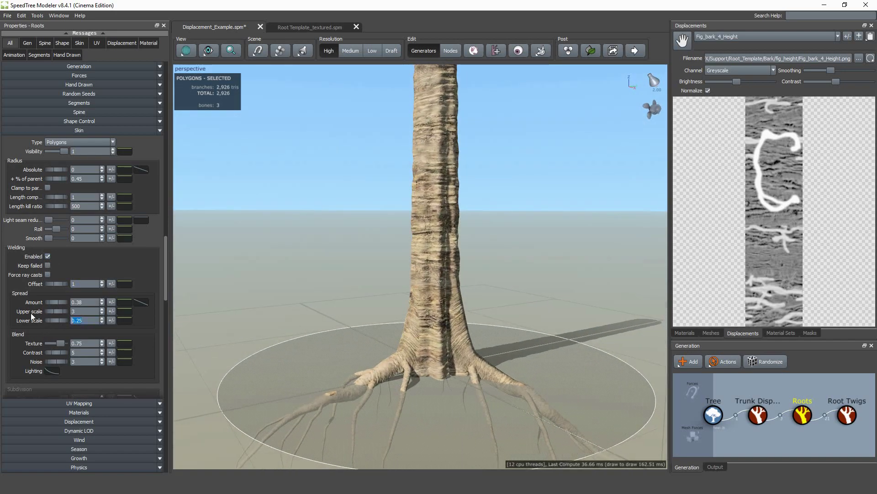
text(2)
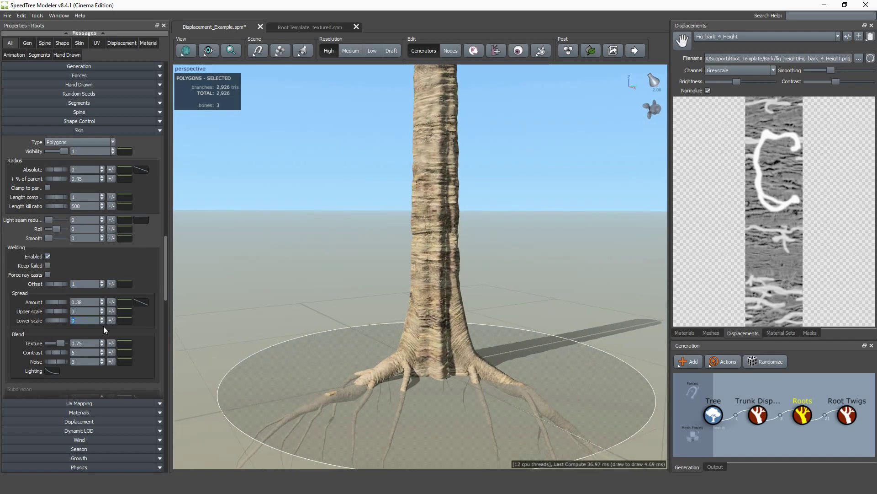
key(shift+Tab)
key(Down)
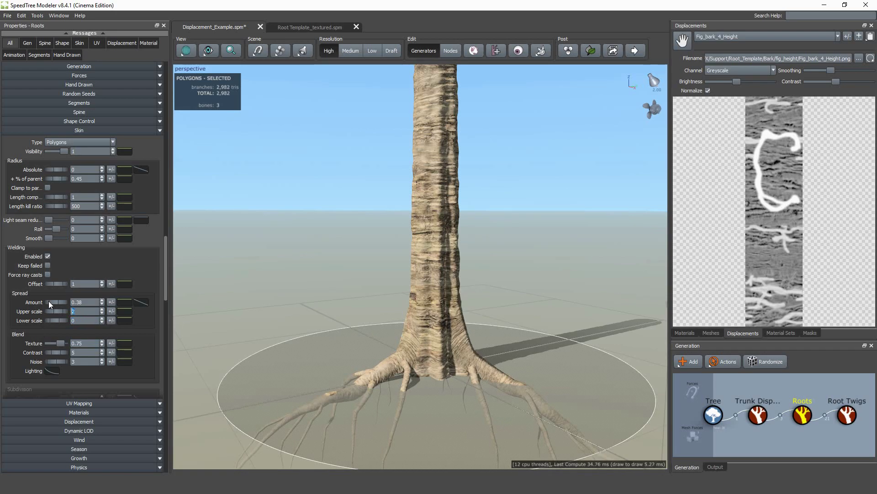
text(1.5)
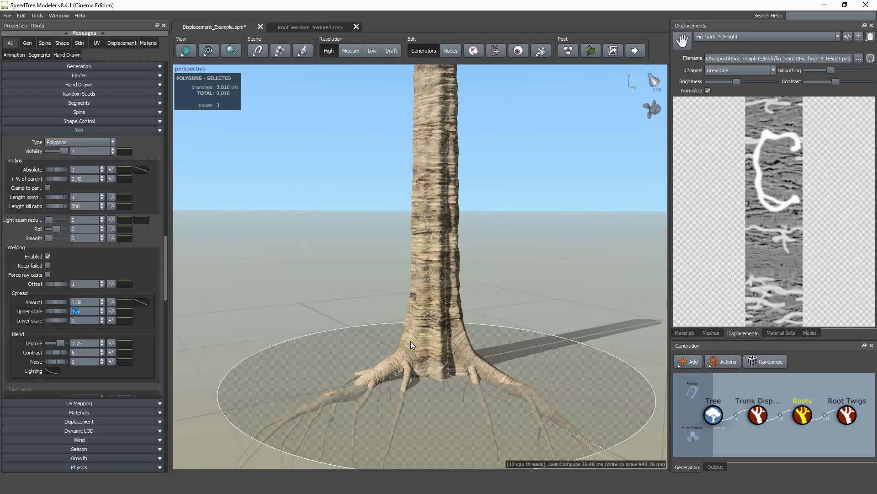
drag(411, 341, 461, 336)
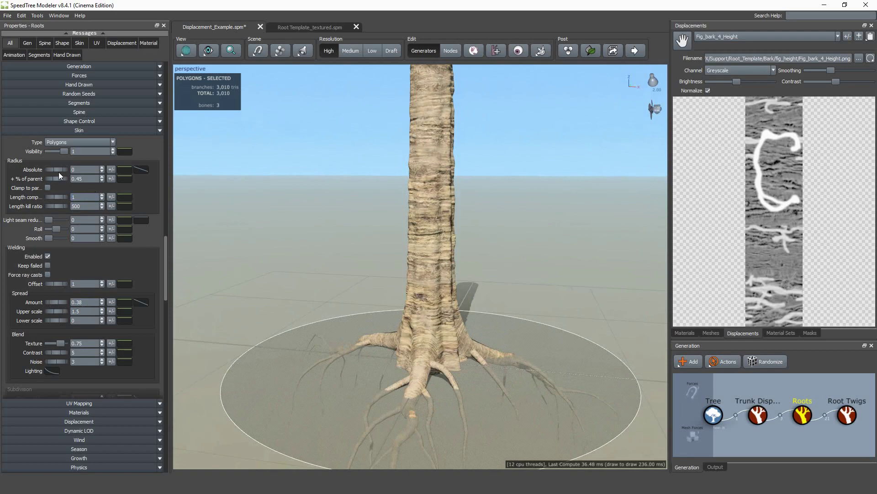
Step: Try a root radius of 0.36 of the parent, and set the roots' rotation to 0.05
drag(57, 178, 53, 180)
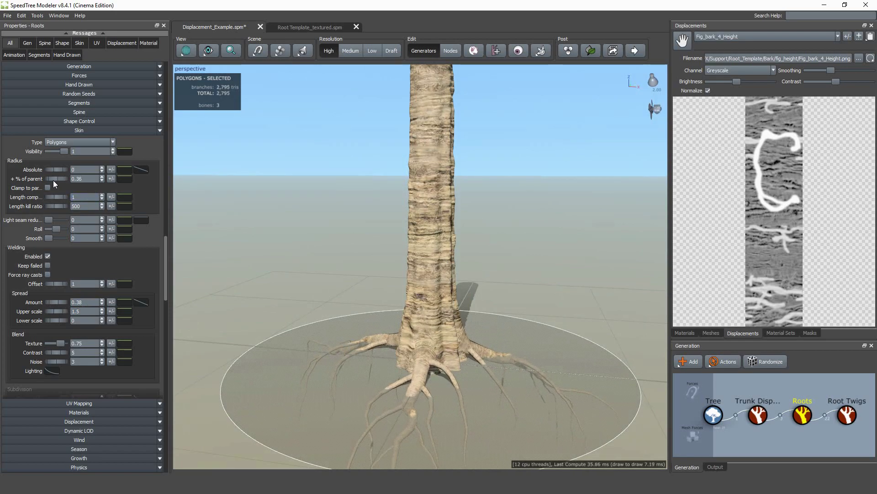
click(79, 66)
drag(53, 233, 56, 233)
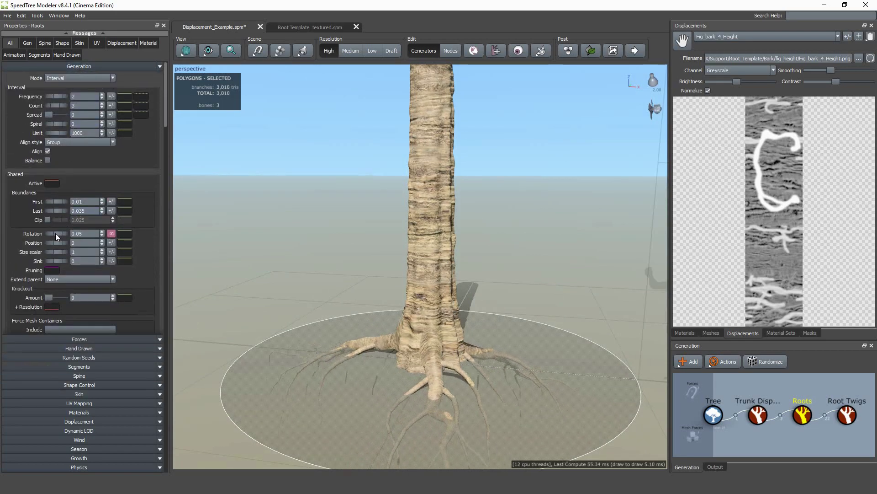
drag(254, 266, 277, 266)
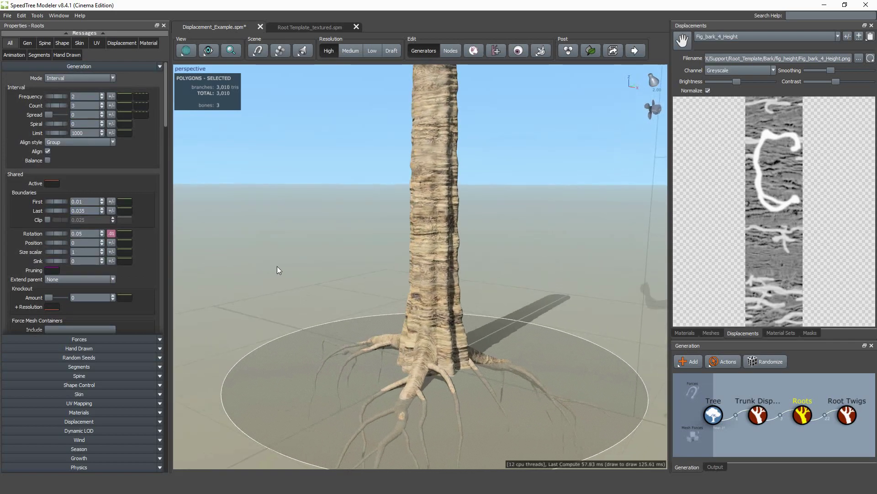
Step: Set the interval count of the Roots generator to 4
click(79, 374)
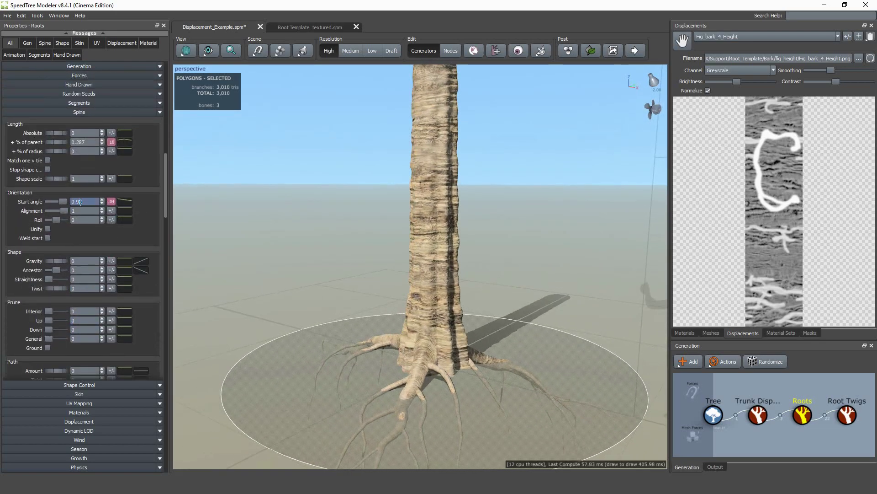
click(86, 66)
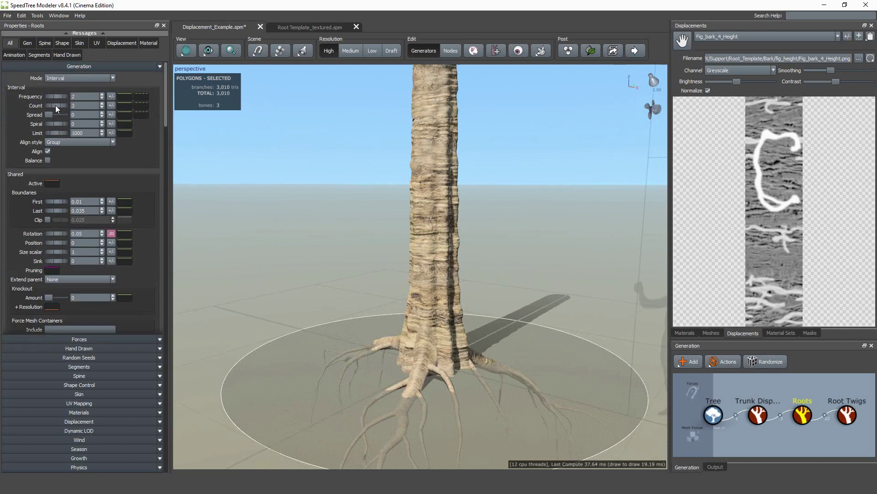
double_click(76, 105)
text(4)
key(Return)
drag(396, 269, 422, 270)
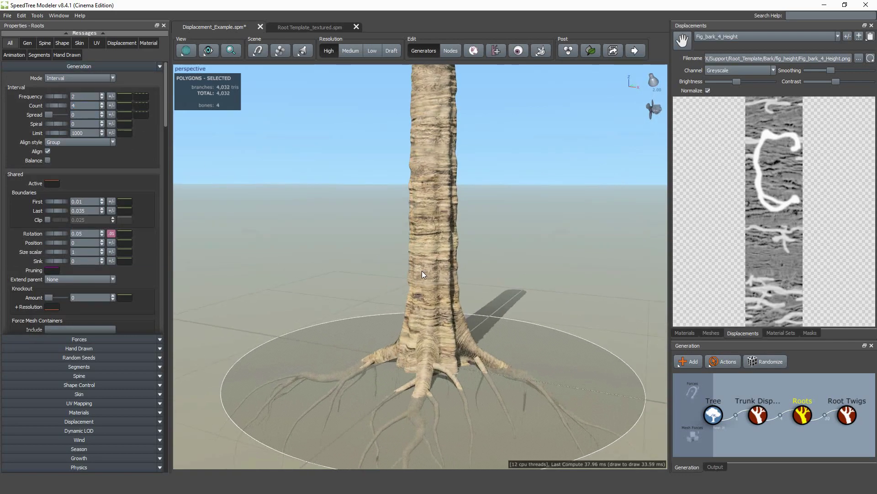
Step: Set the roots' skin radius to 0.35 of the parent
click(105, 394)
drag(61, 180, 59, 179)
scroll(379, 336, down, 3)
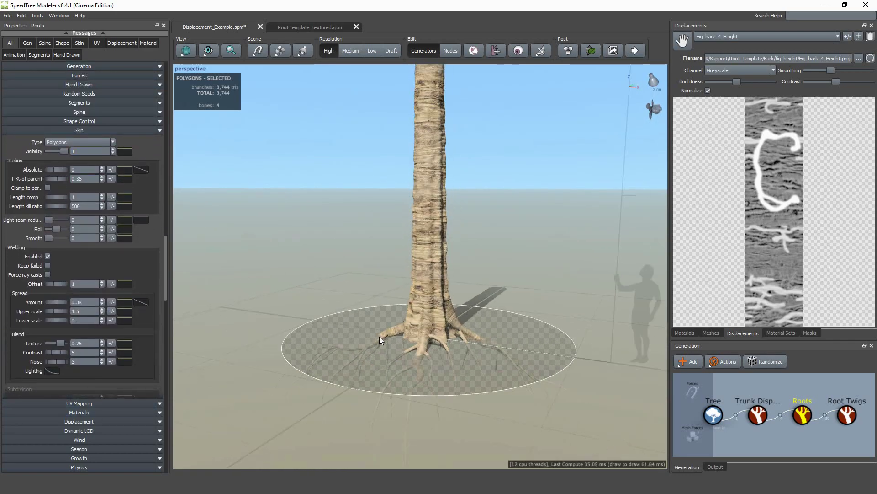
Step: Select the Root Twigs generator and enable its skin welding
click(437, 336)
click(48, 221)
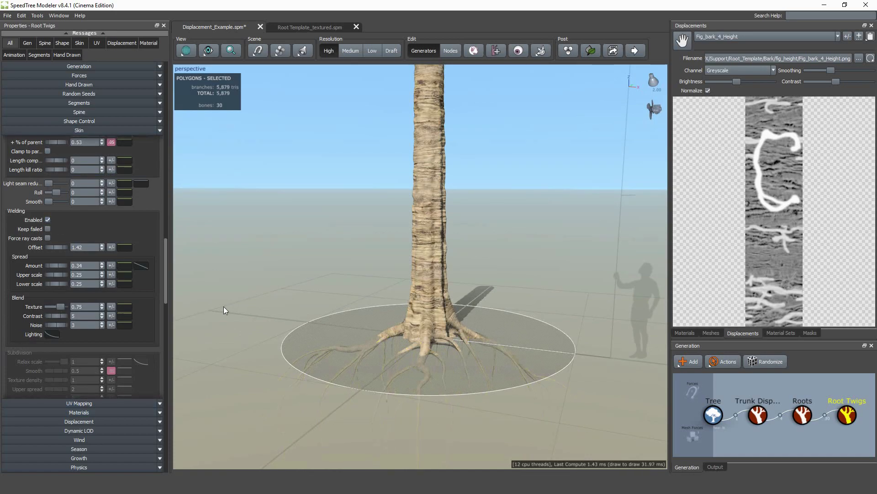
drag(224, 308, 436, 338)
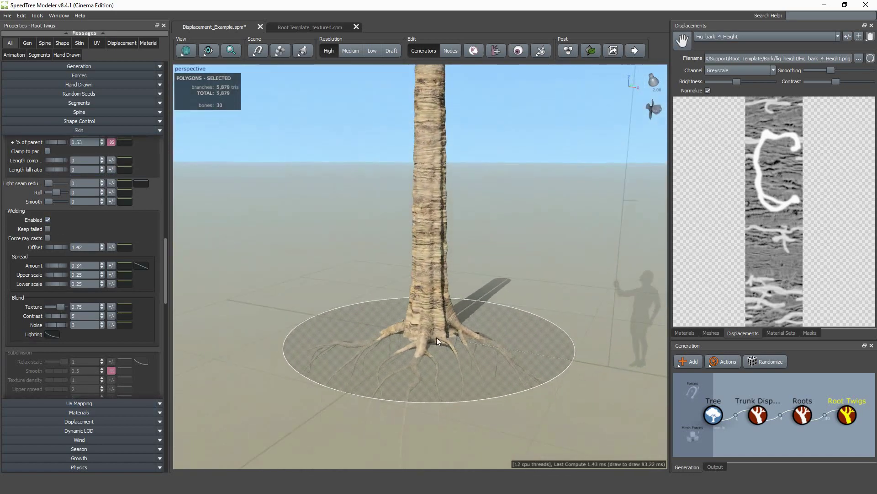
Step: Set the weld blend texture of the Roots generator to 0.794
click(426, 330)
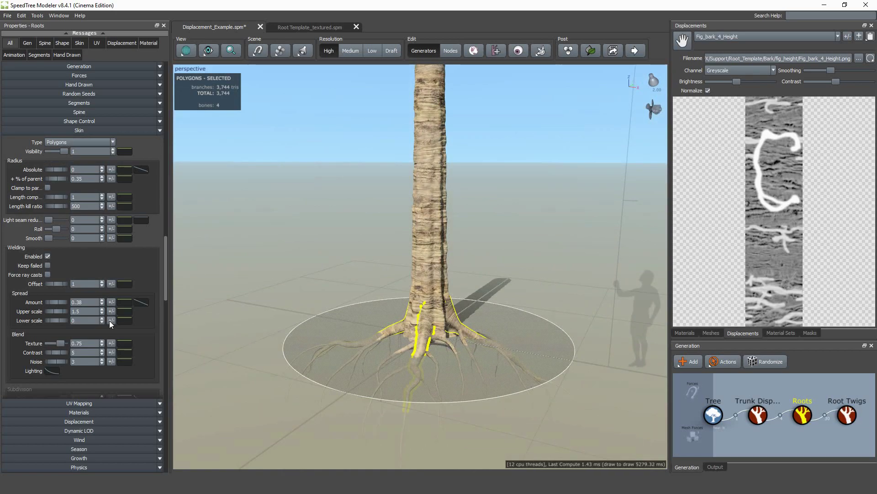
mouse_move(60, 342)
mouse_down()
mouse_move(70, 342)
mouse_move(60, 336)
mouse_up()
scroll(385, 378, up, 5)
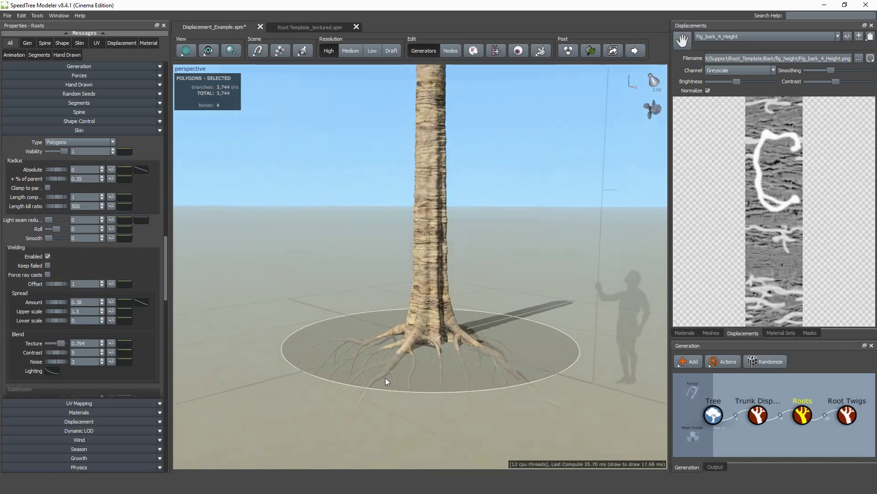
drag(412, 377, 314, 344)
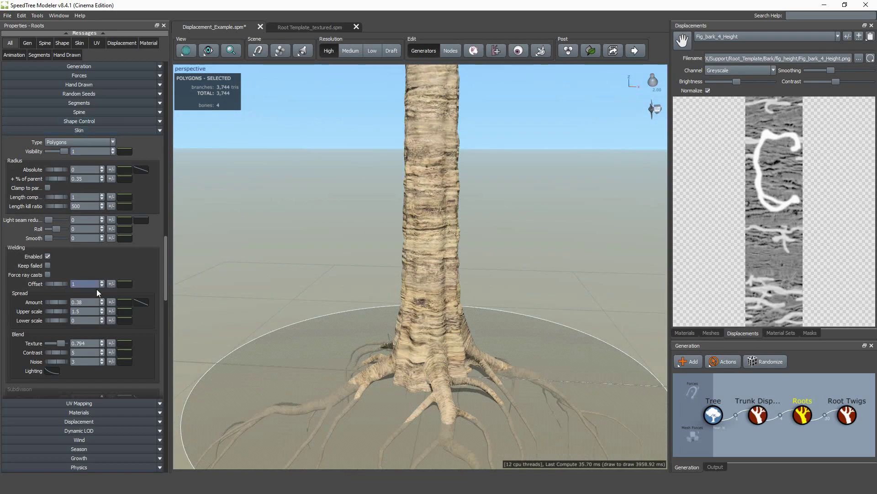
Step: Squash the cross-section of the roots by an amount of 0.382
scroll(97, 290, down, 3)
scroll(97, 295, down, 3)
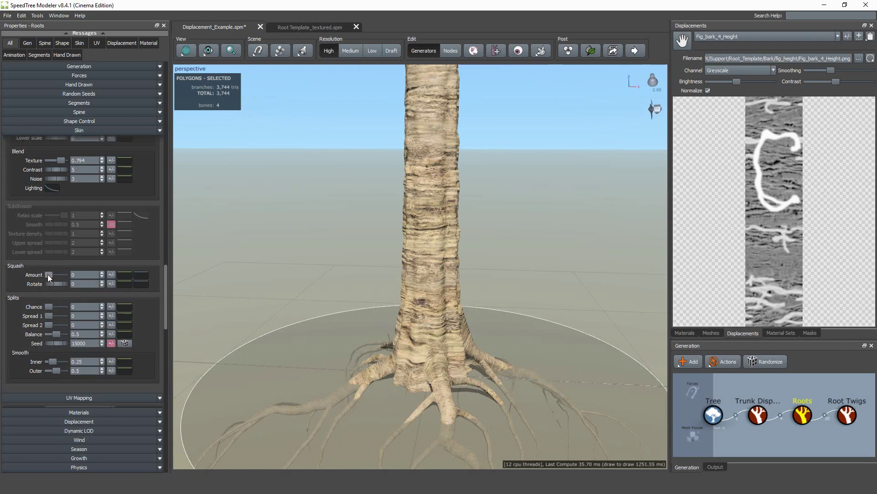
drag(47, 275, 52, 274)
drag(422, 437, 379, 440)
drag(53, 275, 54, 274)
drag(402, 423, 465, 394)
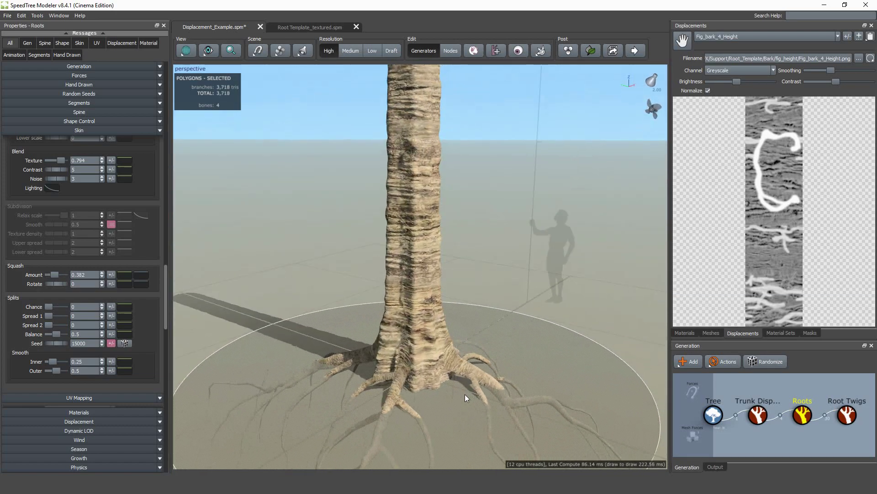
Step: Switch to node editing for one root at the trunk base and set its rotation to 0.06
click(398, 363)
click(452, 52)
scroll(62, 86, up, 5)
drag(60, 96, 61, 95)
drag(368, 231, 343, 215)
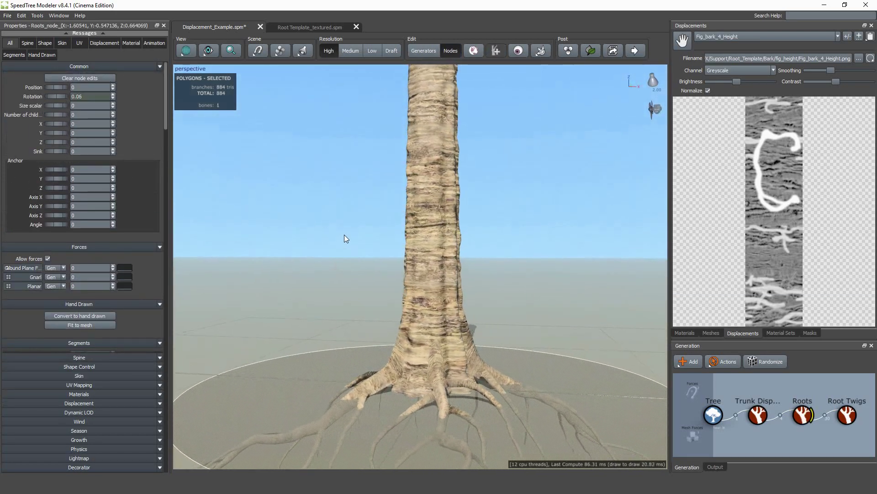
Step: Return to generator editing, increase the sink of the Trunk Displacement generator, and deselect it
click(419, 51)
click(429, 208)
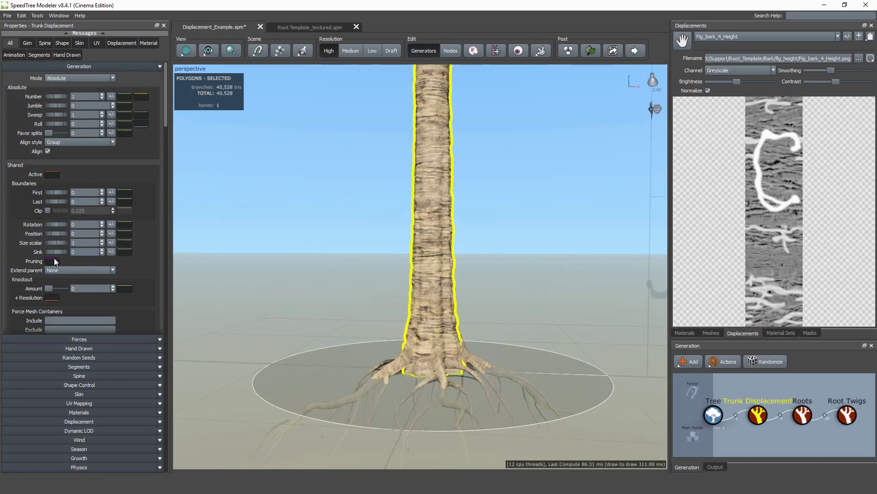
drag(54, 253, 65, 250)
click(319, 295)
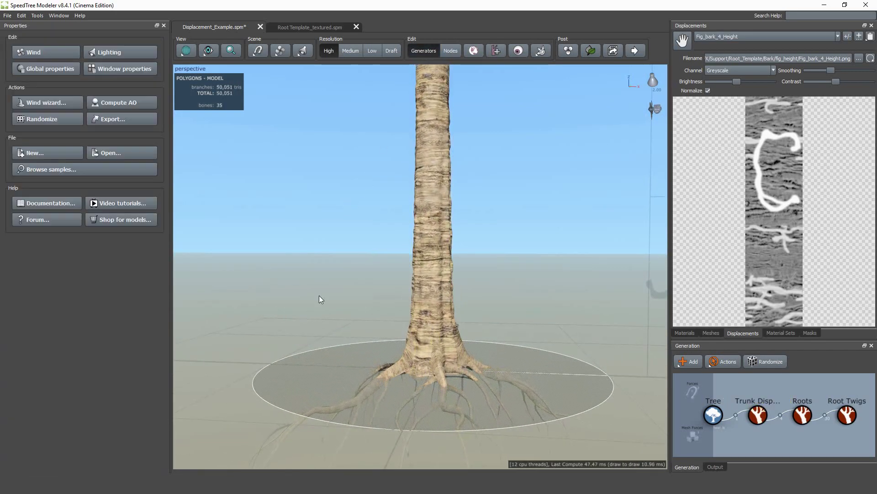
Step: Select the Roots generator and set its weld spread amount to 0.76 and upper scale to 2.07
drag(319, 295, 343, 292)
click(408, 371)
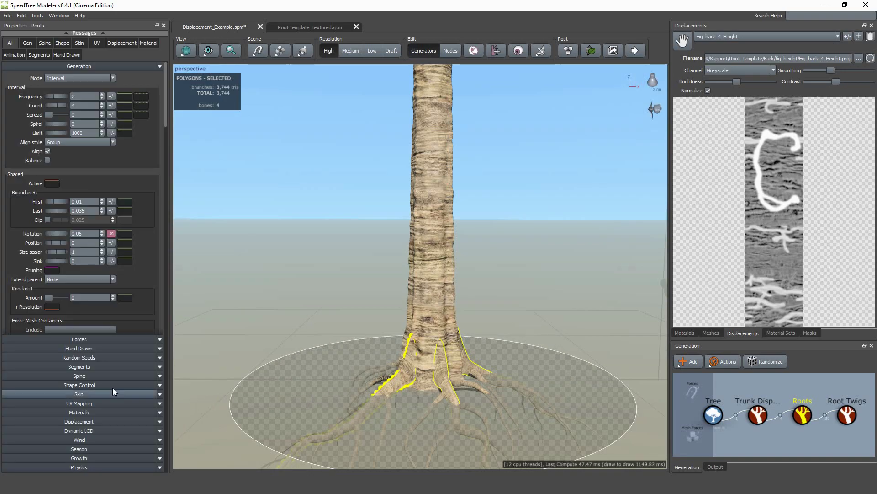
click(98, 391)
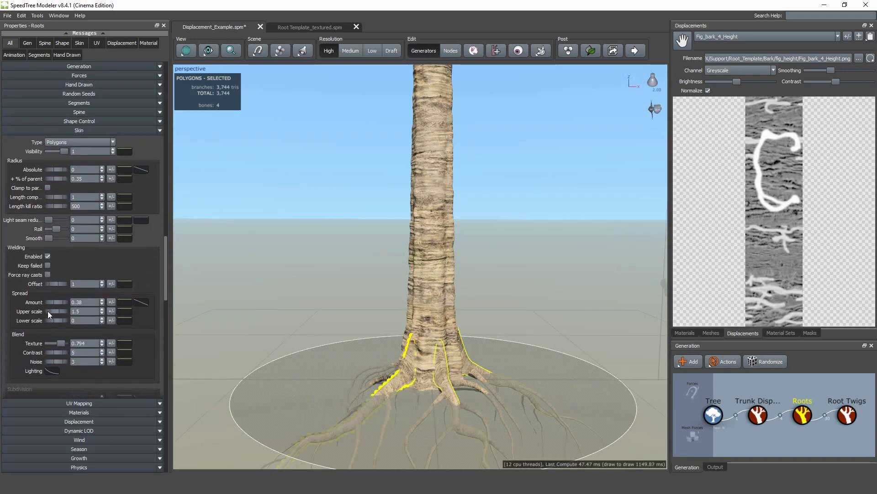
drag(47, 311, 75, 303)
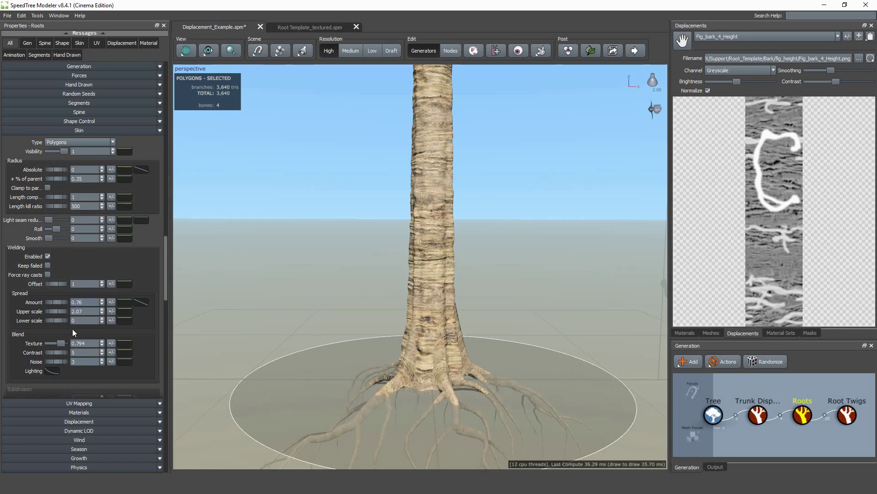
Step: Try a squash amount of 0.794 on the roots, with the end of the squash profile curve slightly lowered
scroll(89, 338, down, 4)
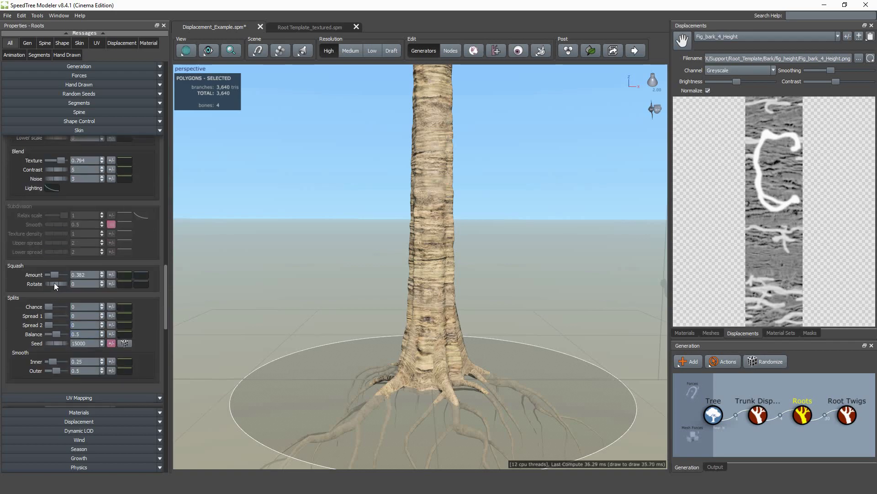
drag(51, 282, 30, 263)
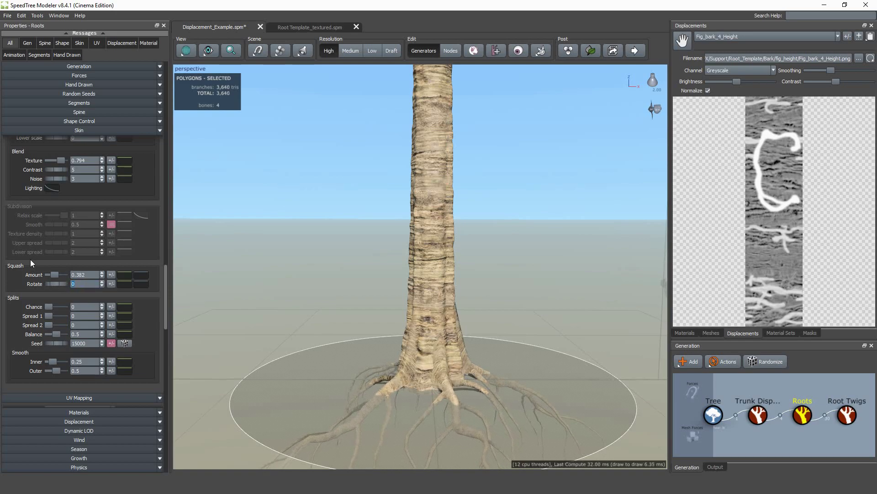
click(139, 275)
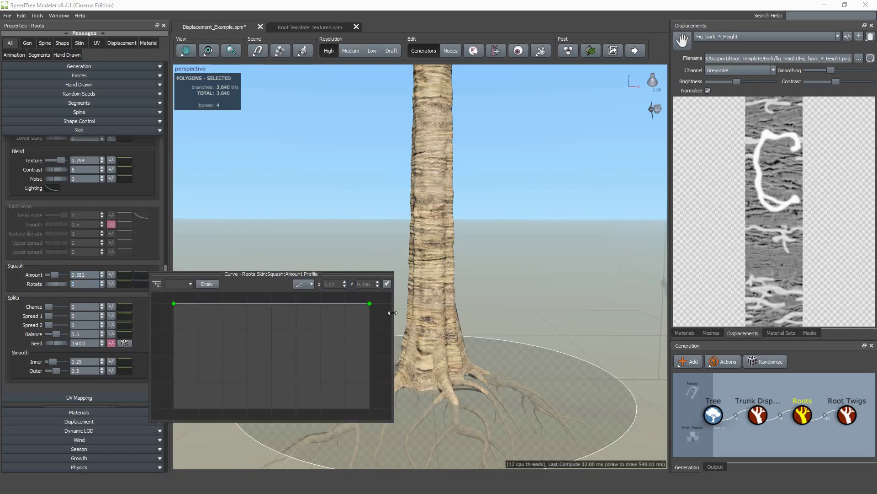
mouse_move(369, 304)
mouse_down()
mouse_move(371, 463)
mouse_move(368, 306)
mouse_up()
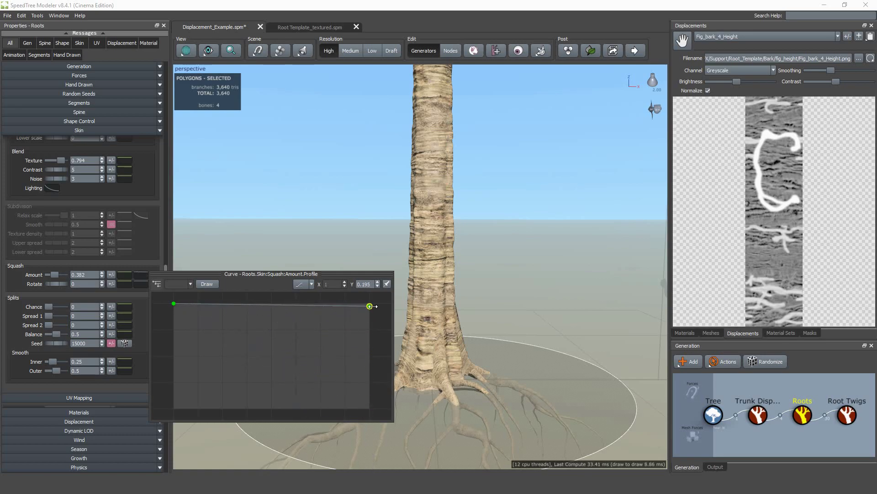
drag(54, 275, 59, 275)
scroll(445, 352, up, 5)
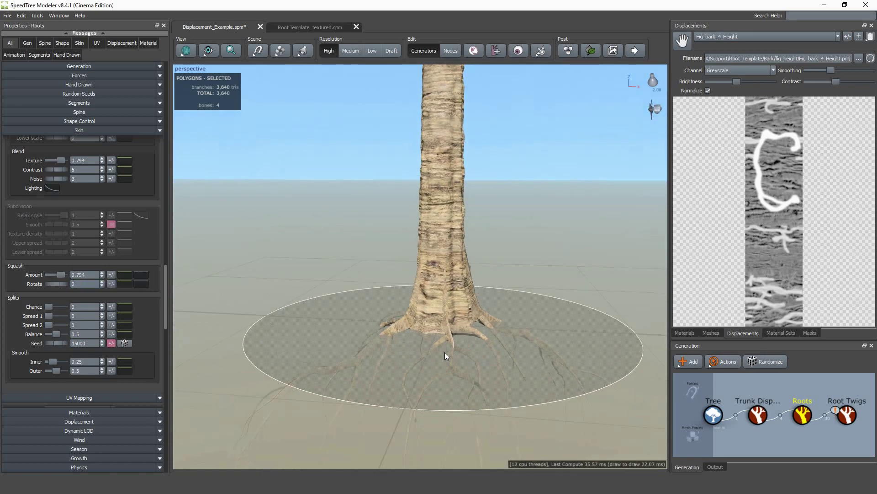
Step: Lower the start point of the roots' squash profile curve and set the squash amount to 0.25
click(139, 275)
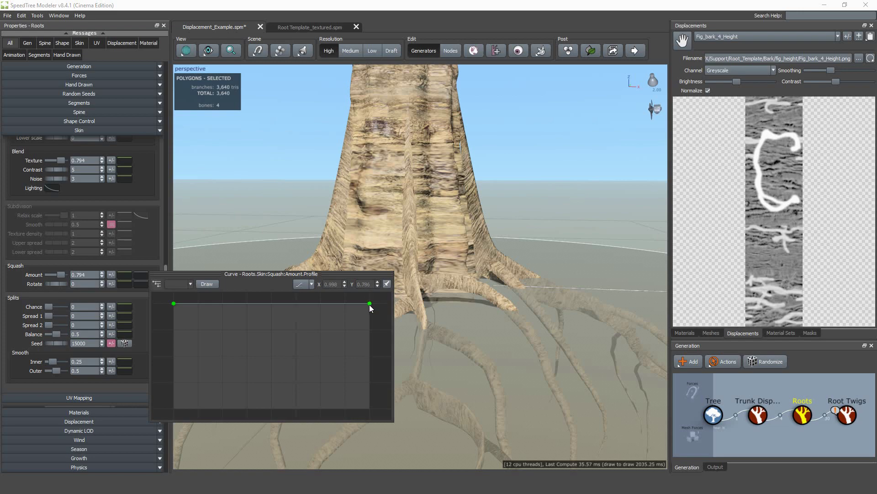
drag(173, 304, 302, 286)
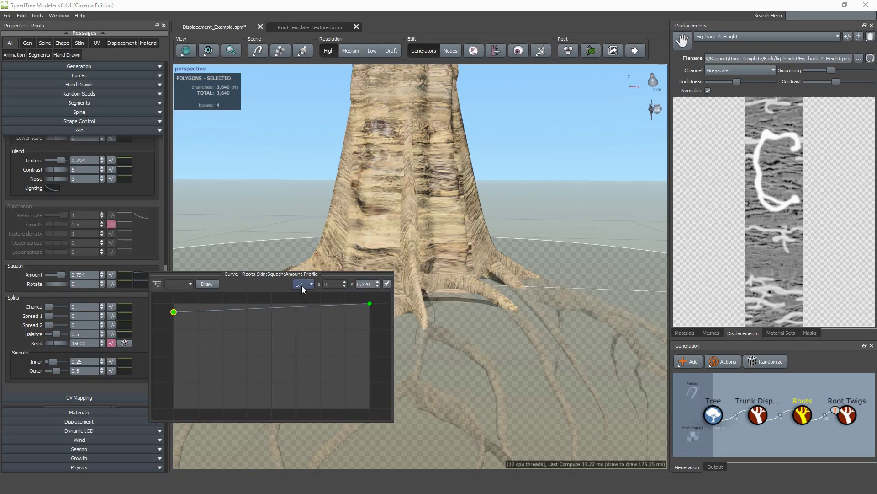
drag(91, 275, 8, 264)
text(0.3)
key(Return)
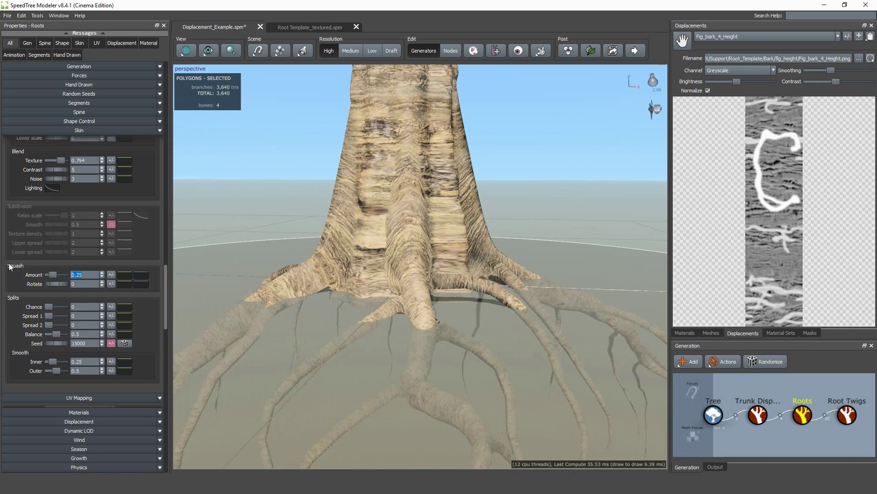
Step: Switch to the Root Template_textured.spm model and examine the flared roots at the base of the pale trunk
scroll(388, 383, down, 5)
scroll(388, 380, down, 3)
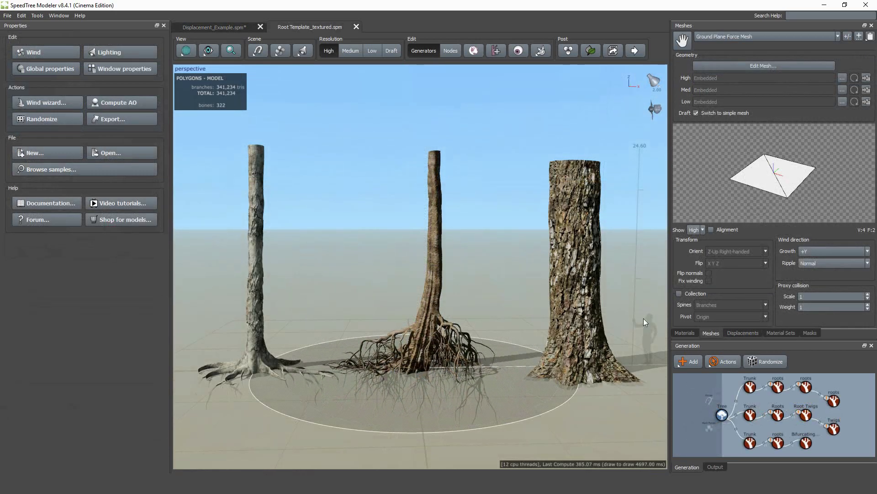
drag(345, 283, 325, 297)
middle_drag(325, 297, 337, 299)
scroll(339, 331, up, 5)
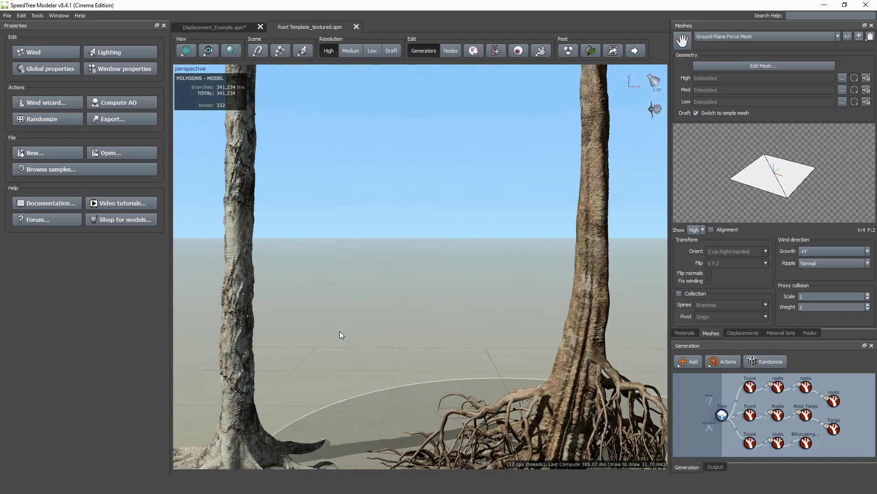
drag(339, 331, 380, 344)
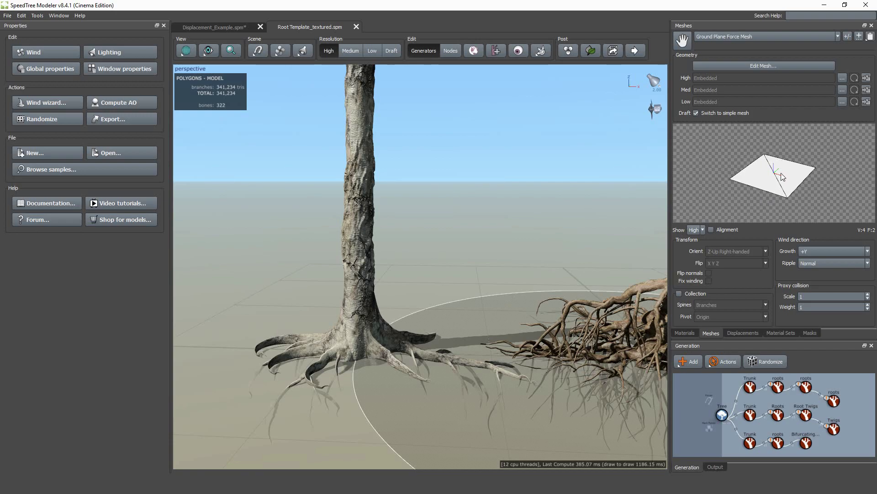
Step: Look through the forces that can be added to the scene, including the mesh force choices, without adding one
click(257, 50)
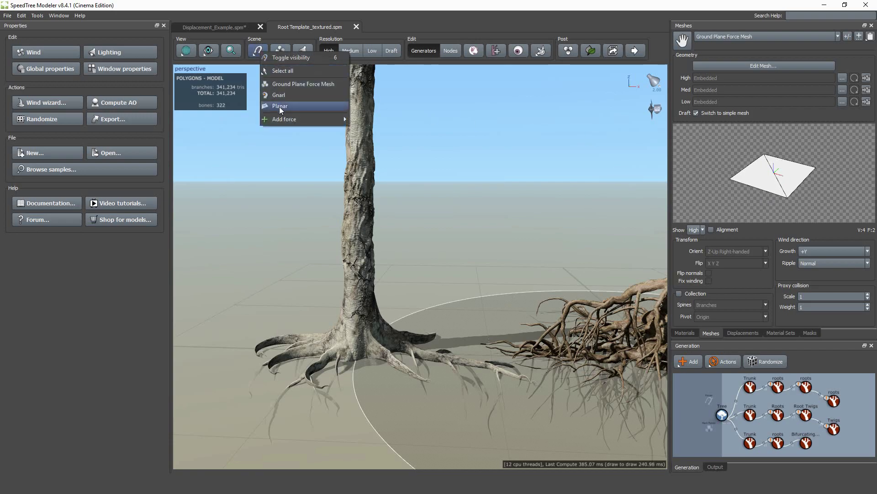
mouse_move(284, 119)
mouse_move(383, 230)
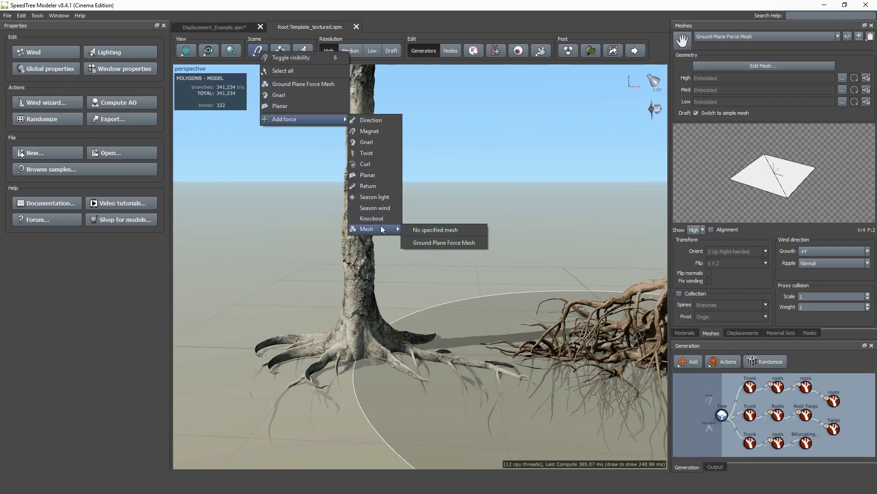
click(278, 183)
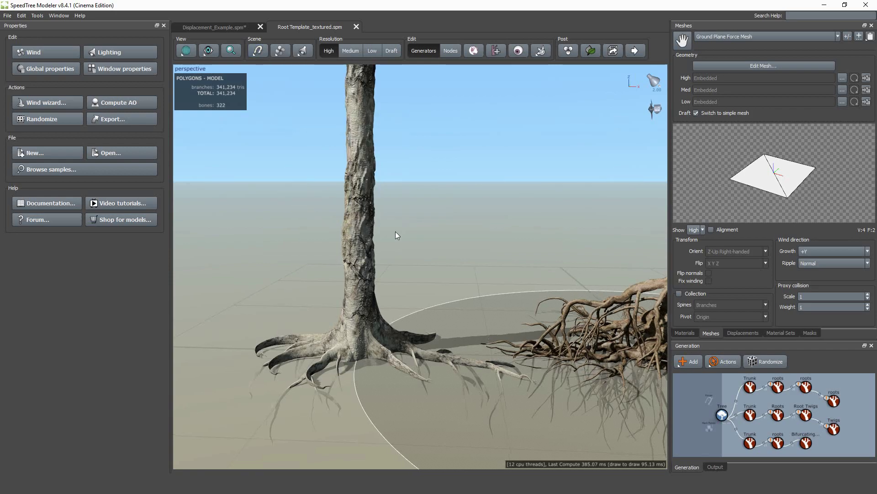
Step: Select the pale tree's roots generator to inspect its Ground Plane Force Mesh and Gnarl force settings, and deselect it
click(340, 356)
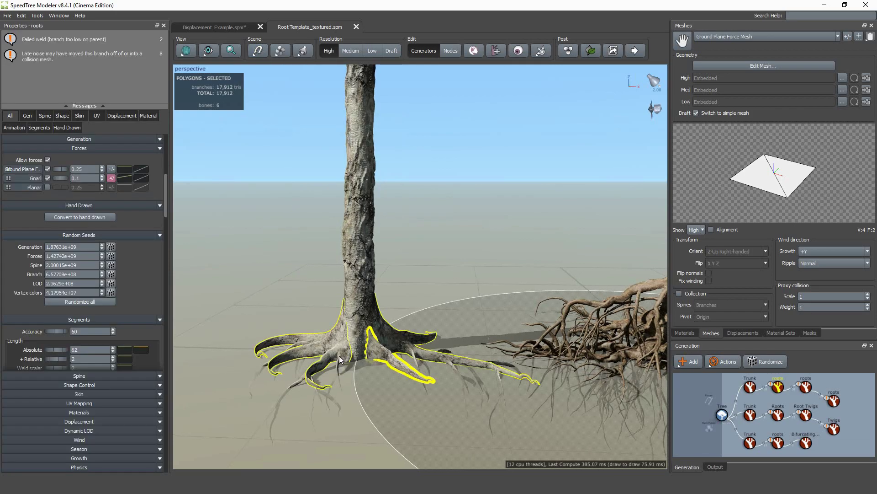
click(48, 169)
click(384, 355)
click(294, 249)
scroll(320, 250, down, 5)
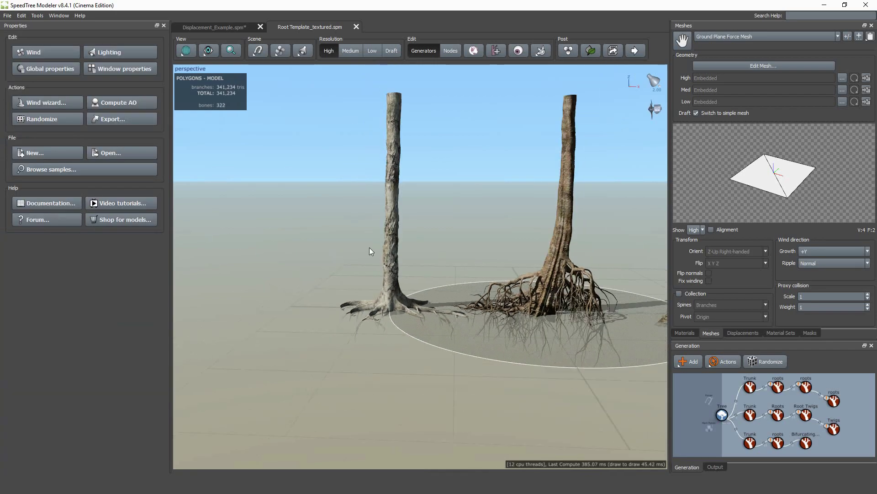
Step: Inspect the Root Twigs generator on the middle tree's hanging roots and deselect it
scroll(371, 215, up, 8)
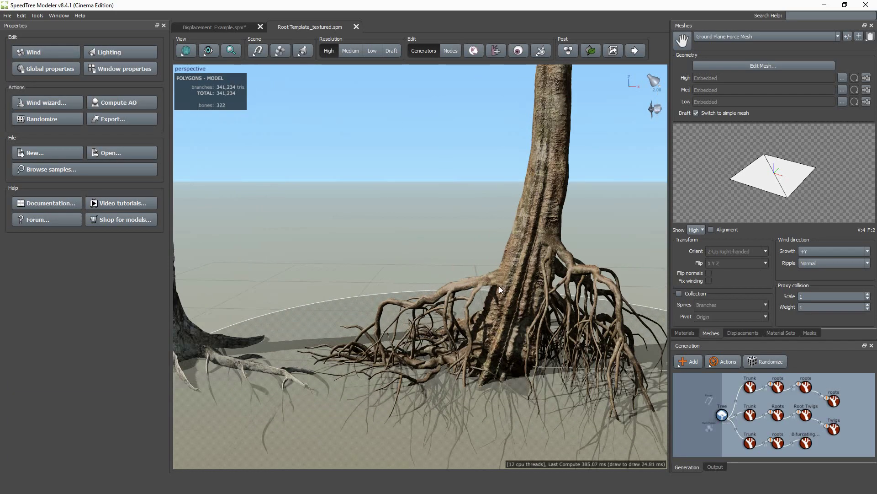
click(409, 273)
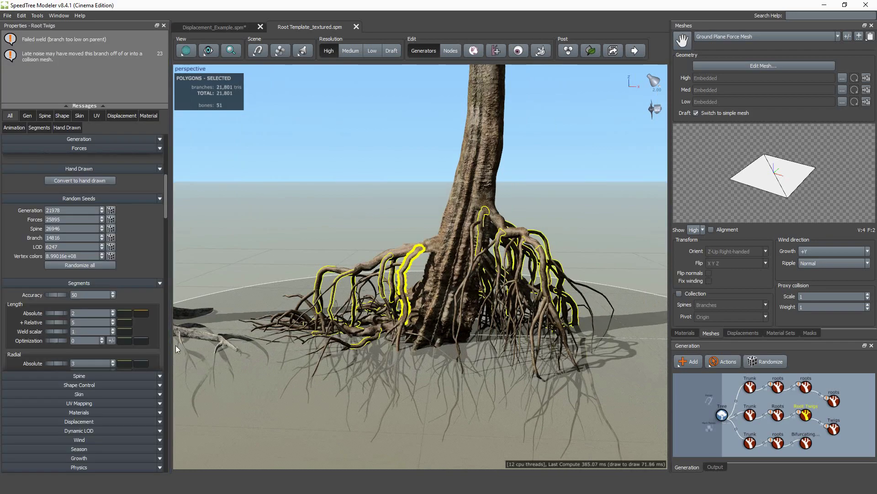
click(96, 379)
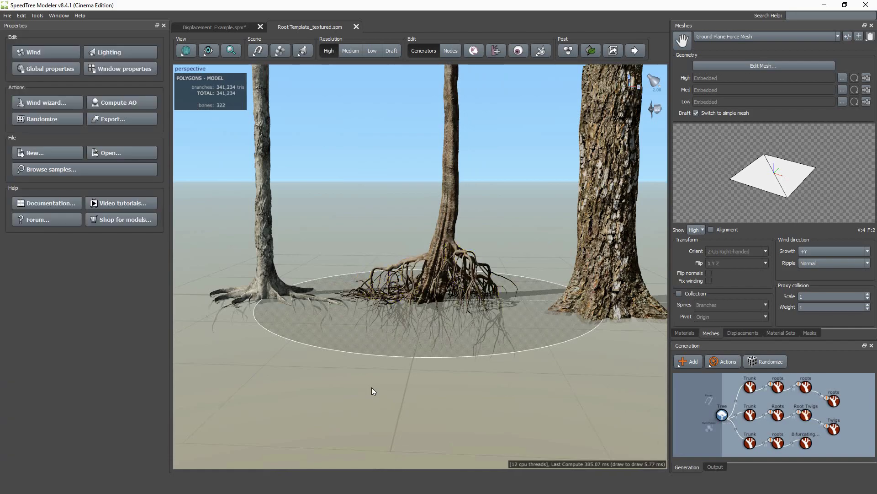
Step: Frame all three trunks and display the Pine_Aleppo_bark_1_Height map among the model's displacement assets
drag(372, 387, 419, 334)
middle_drag(431, 328, 525, 355)
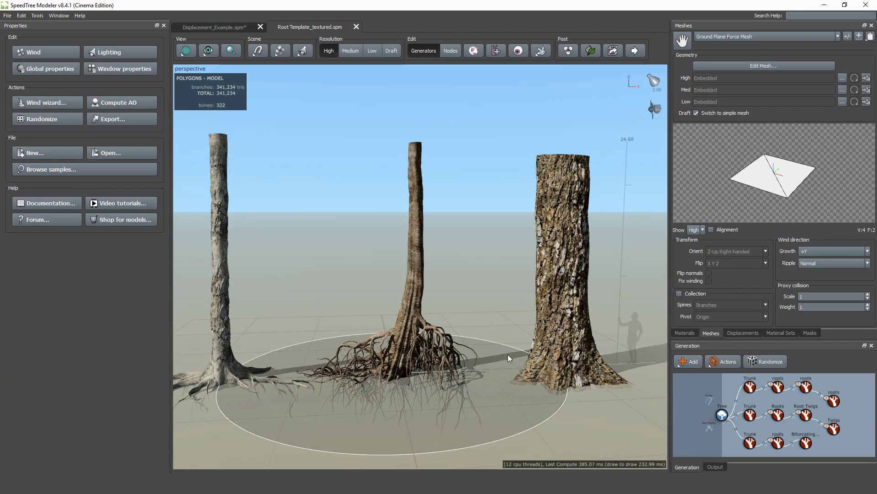
click(743, 333)
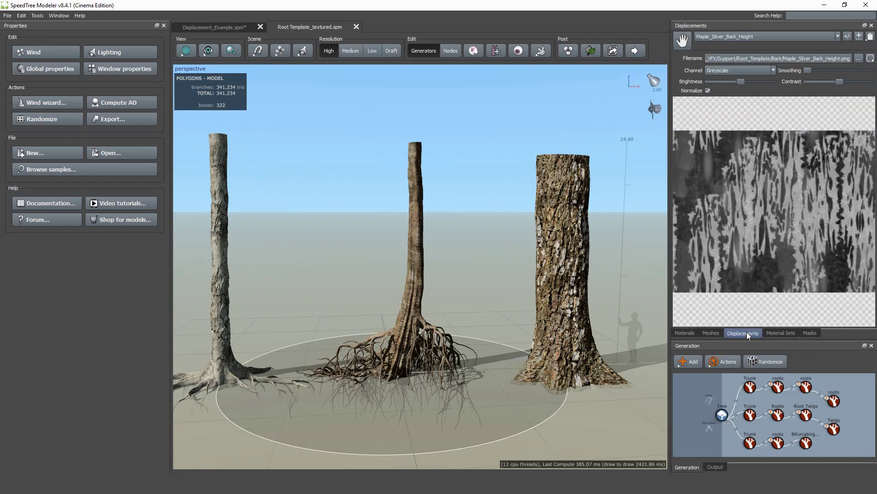
click(718, 34)
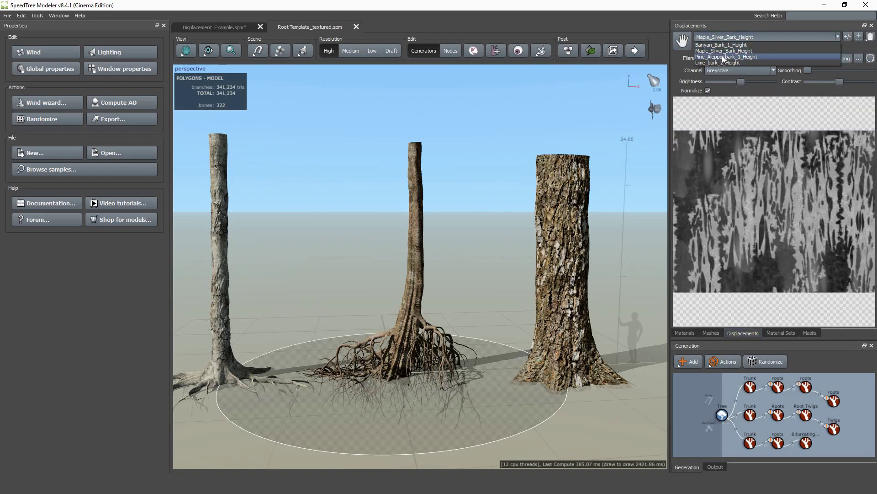
click(722, 56)
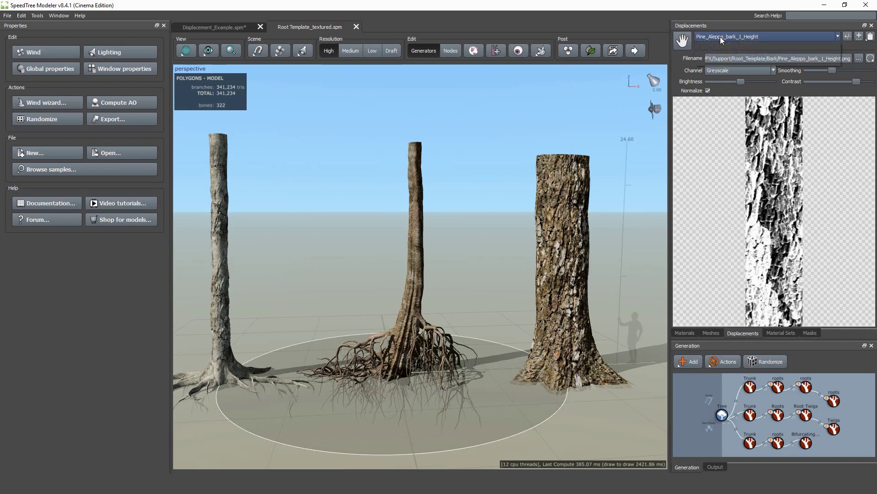